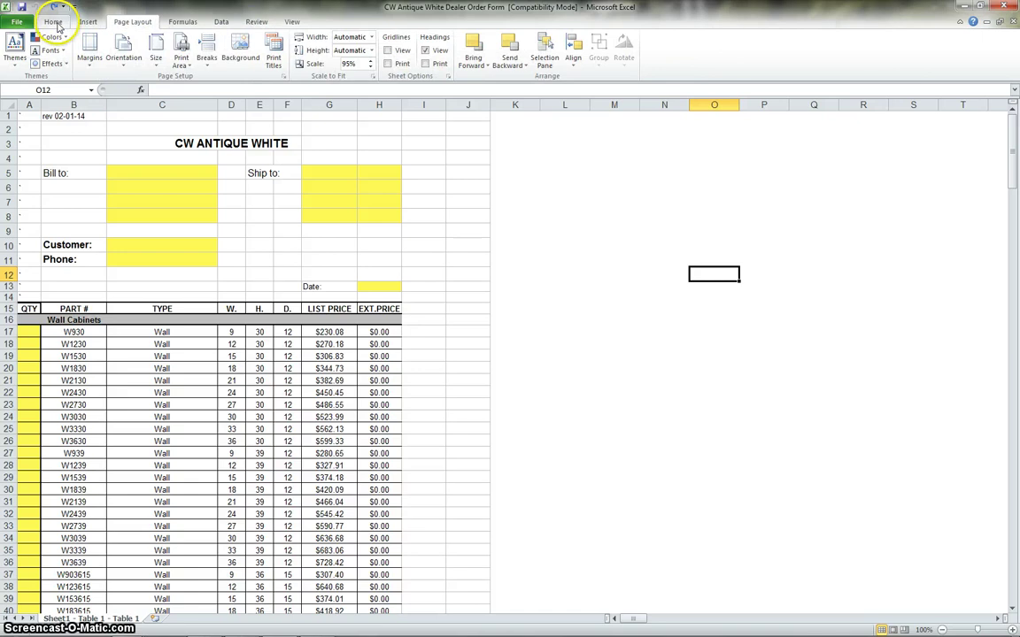
# Turn on filtering for the QTY column, column A, of the order form.
pyautogui.click(54, 22)
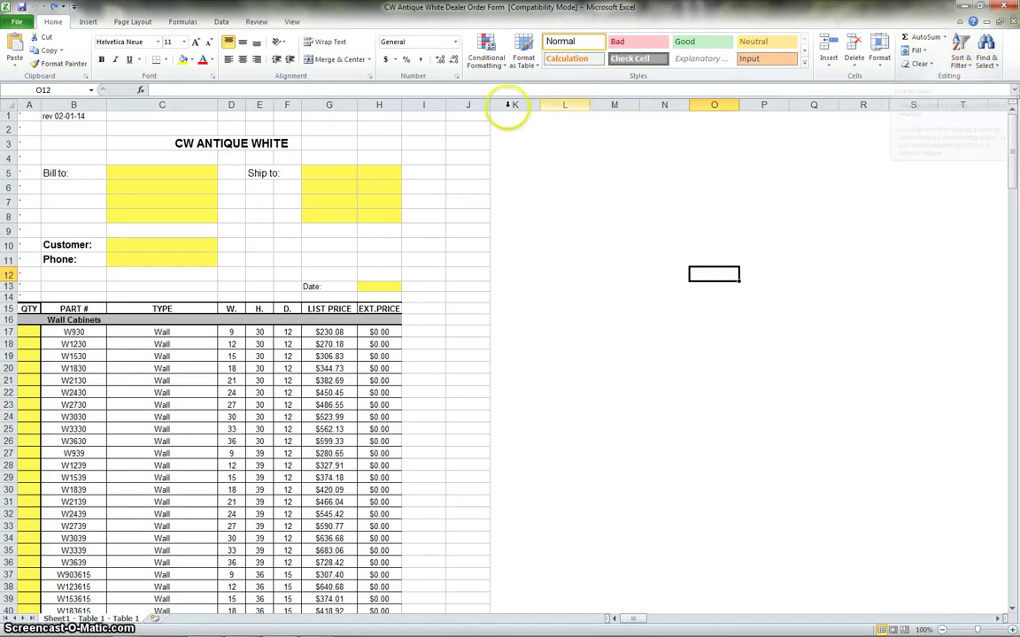
pyautogui.click(30, 105)
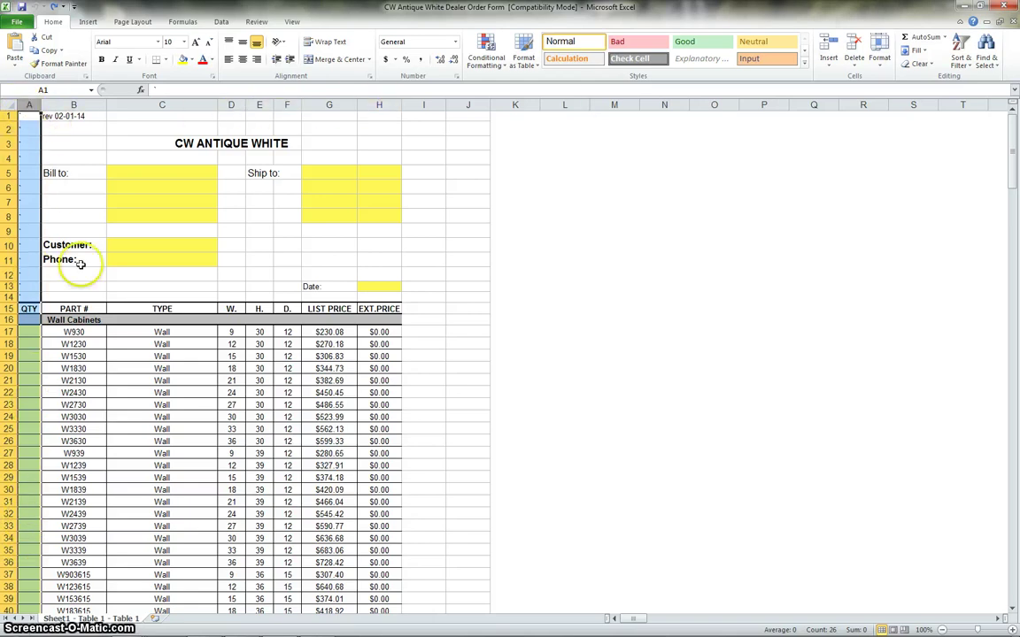
pyautogui.click(960, 55)
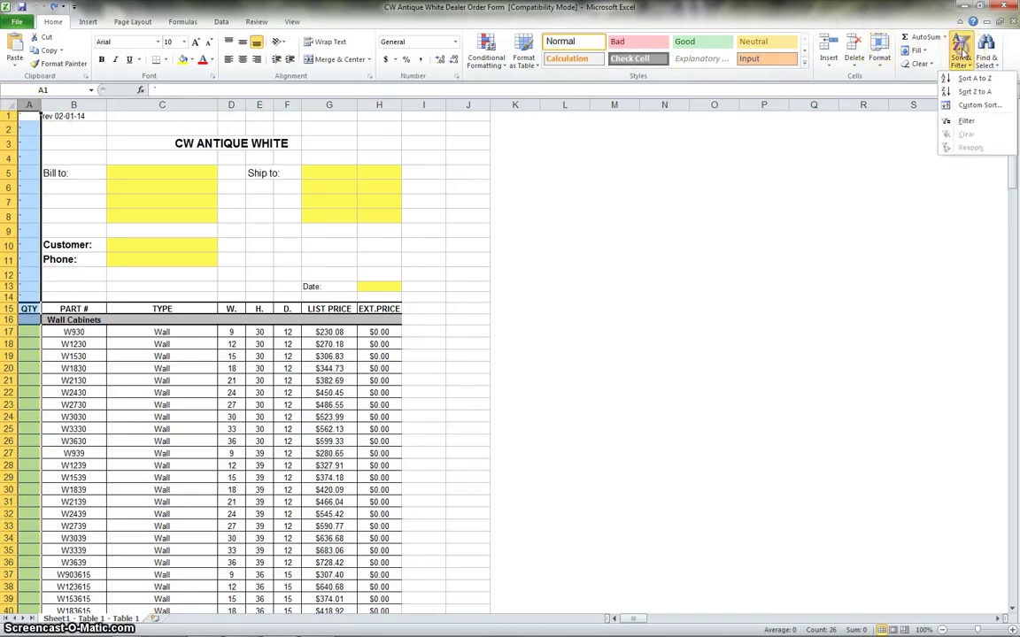
pyautogui.click(965, 123)
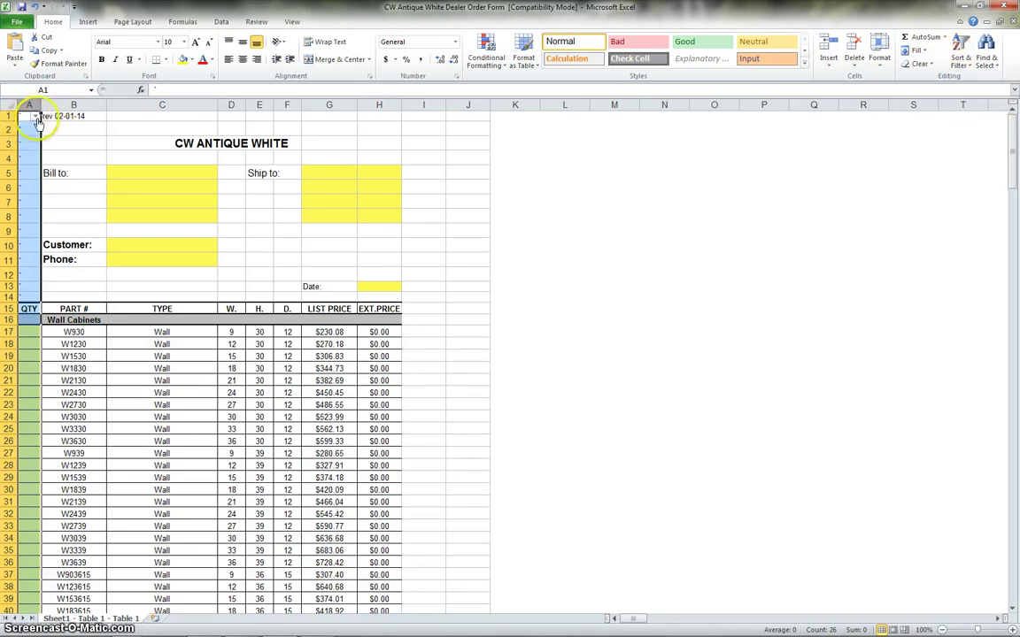
pyautogui.click(118, 138)
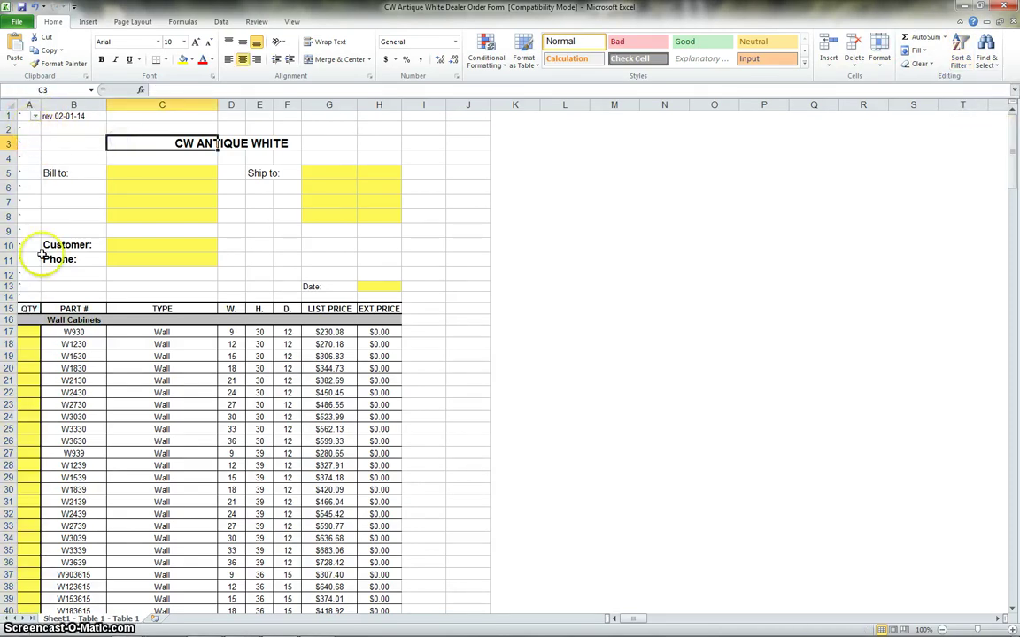
# Enter a quantity of 3 for parts W183615, W3030GD, W3612 and W332124.
pyautogui.scroll(-4, 46, 347)
pyautogui.scroll(-3, 45, 349)
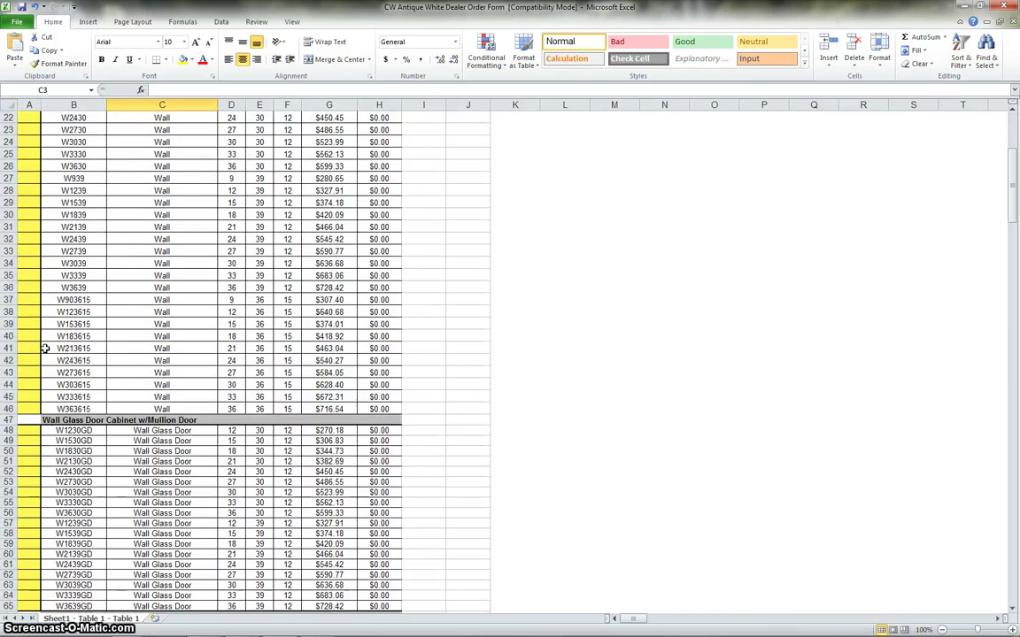
pyautogui.click(34, 340)
pyautogui.write('3')
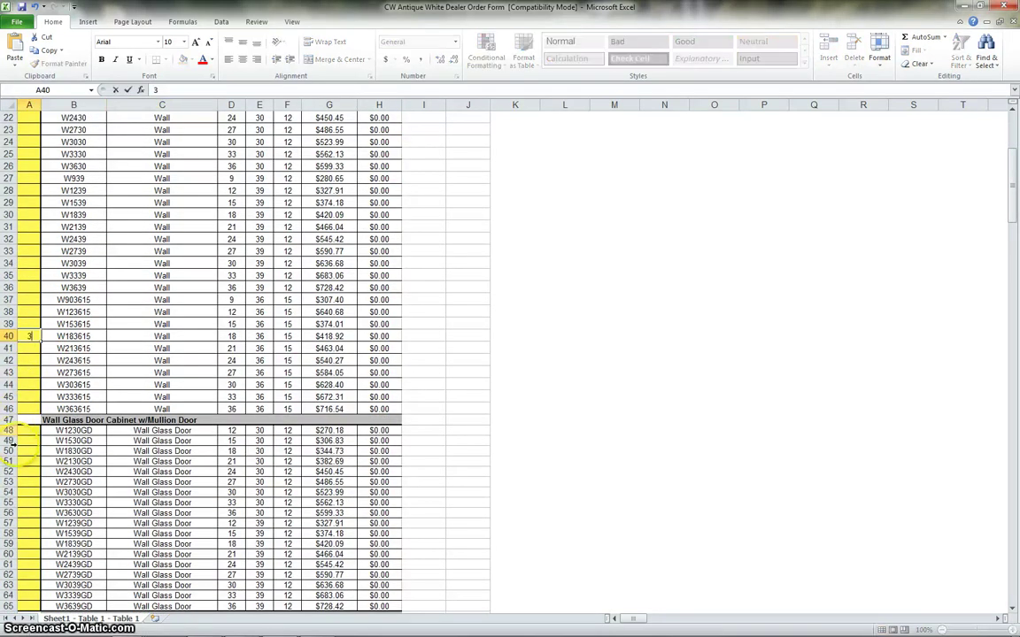
pyautogui.click(37, 492)
pyautogui.write('3')
pyautogui.scroll(-3, 35, 514)
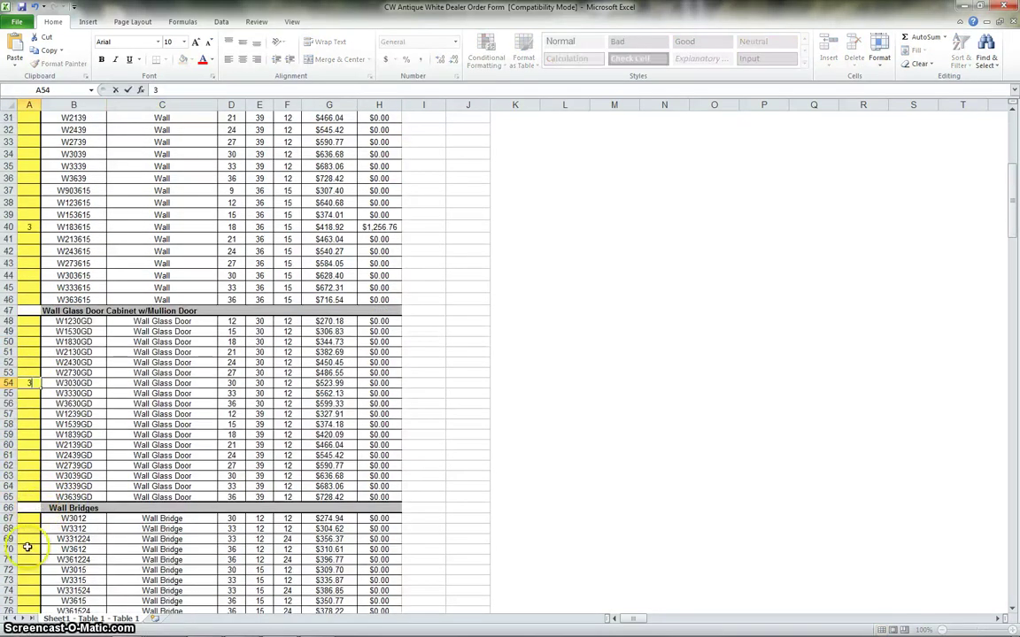
pyautogui.click(27, 548)
pyautogui.write('3')
pyautogui.scroll(-3, 27, 549)
pyautogui.click(28, 583)
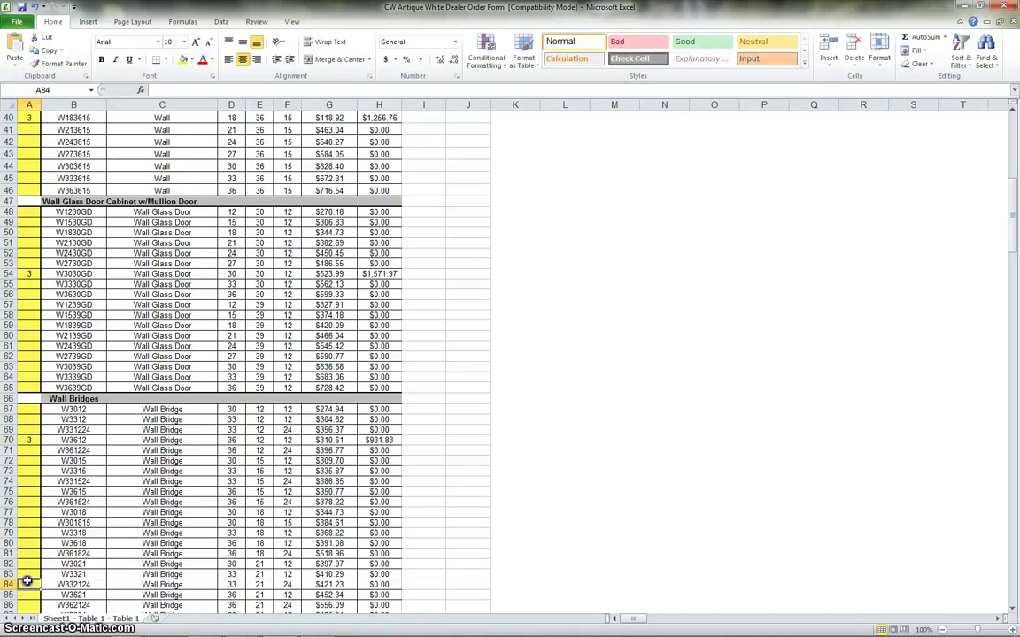
pyautogui.write('3')
# Filter column A to exclude blanks so that rows without a quantity are hidden.
pyautogui.scroll(13, 116, 394)
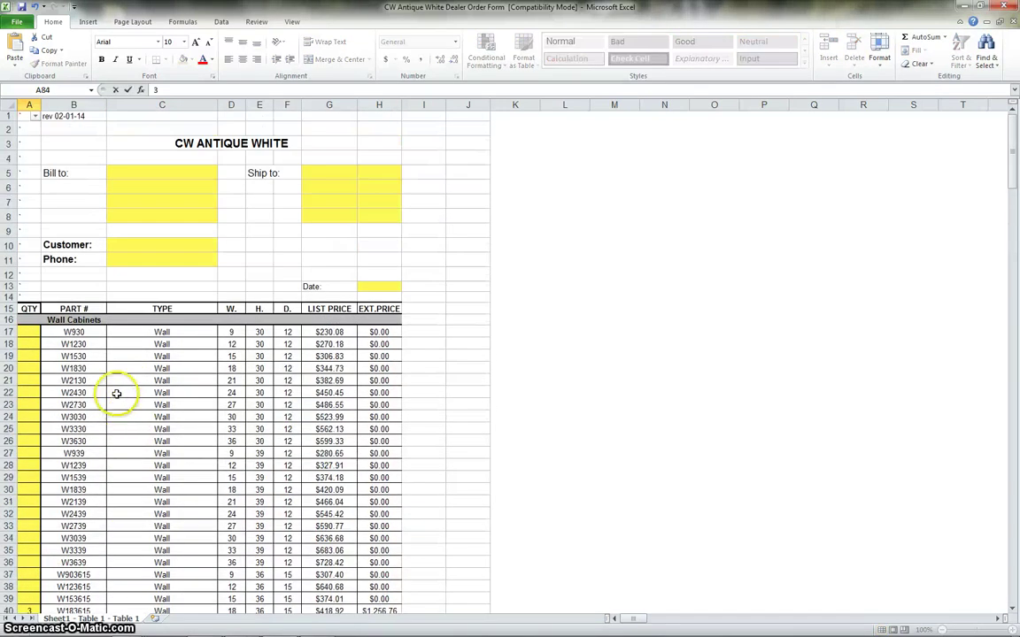
pyautogui.click(36, 116)
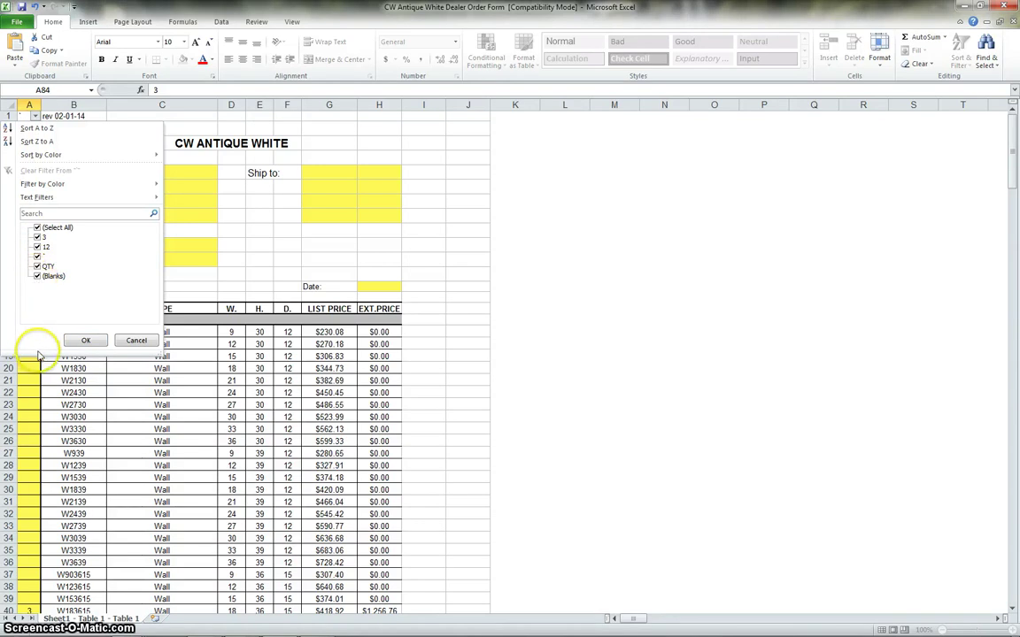
pyautogui.click(37, 276)
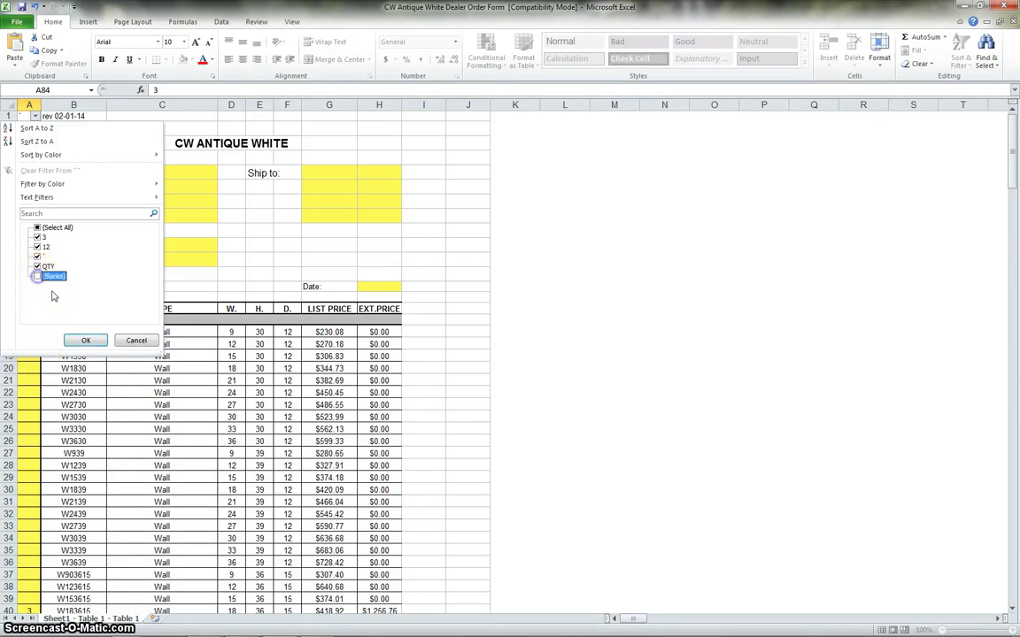
pyautogui.click(86, 340)
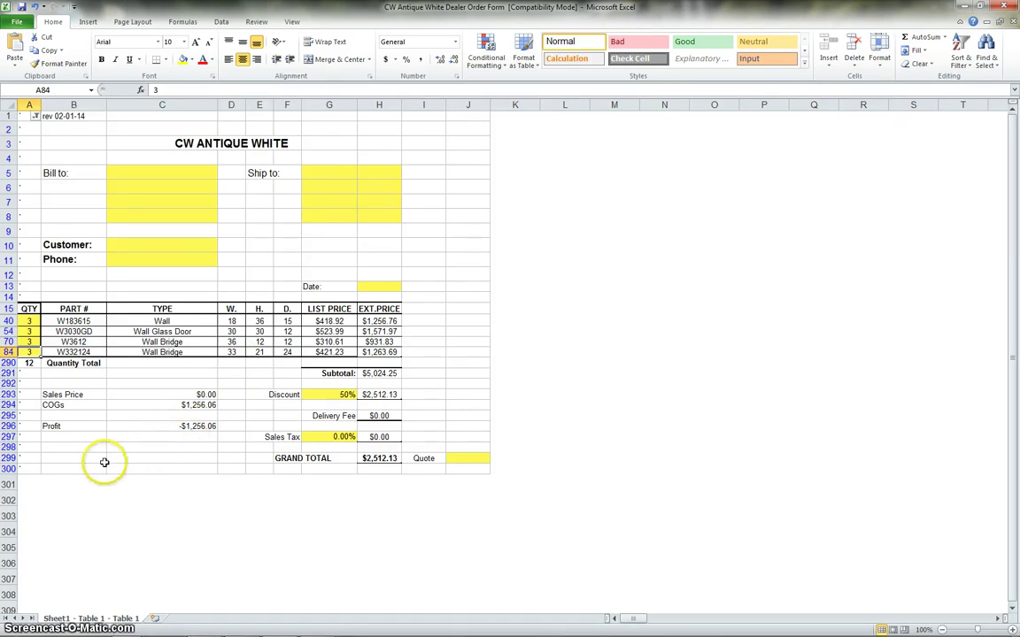
# Clear the contents of the Sales Price, COGs and Profit block in cells B293:C298.
pyautogui.moveTo(63, 453); pyautogui.dragTo(140, 397)
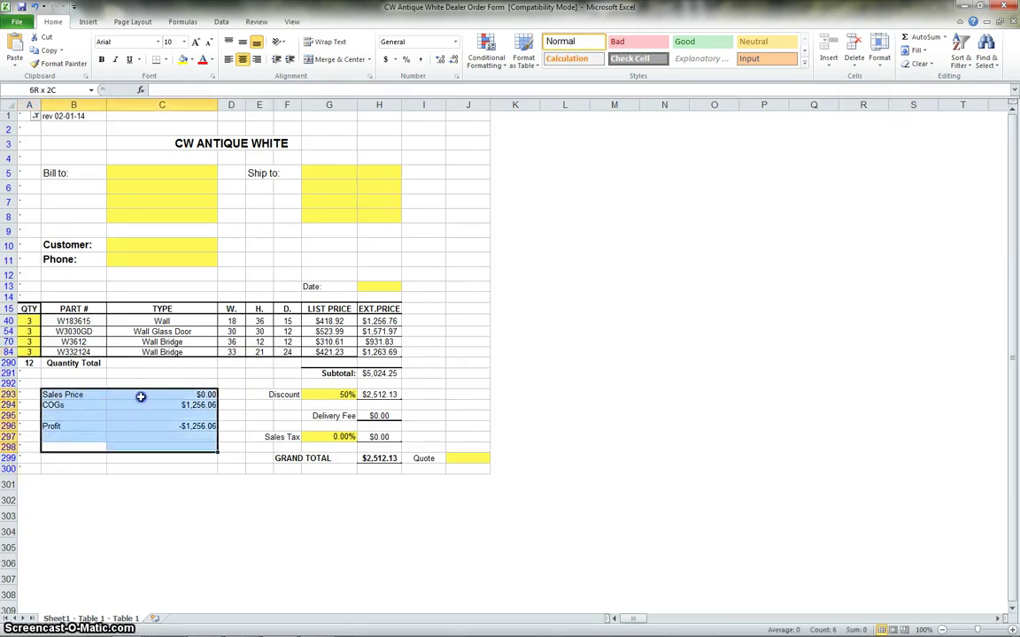
pyautogui.rightClick(133, 413)
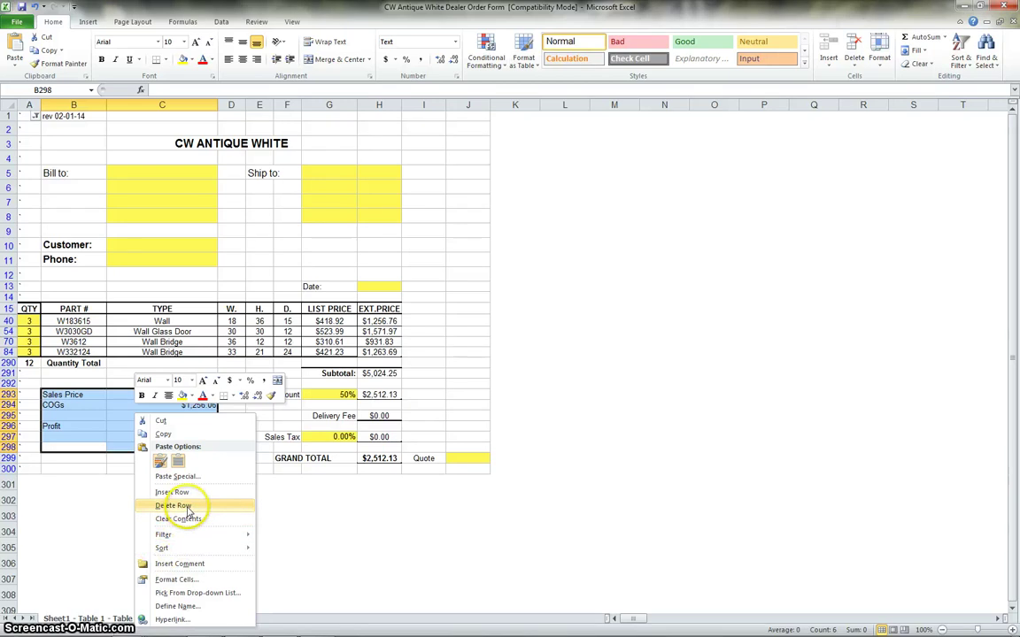
pyautogui.click(187, 520)
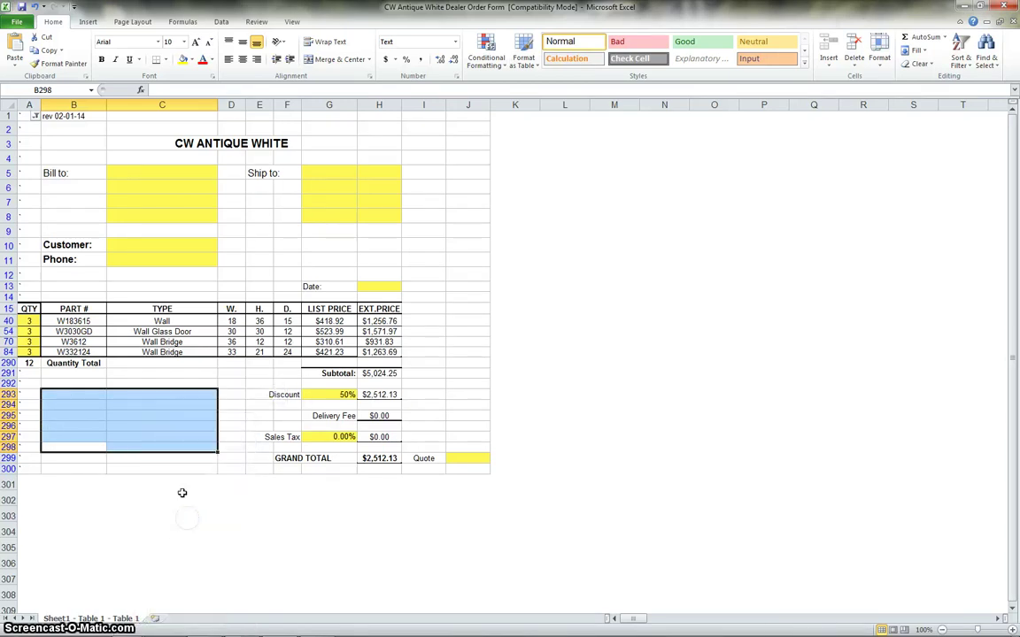
pyautogui.click(174, 467)
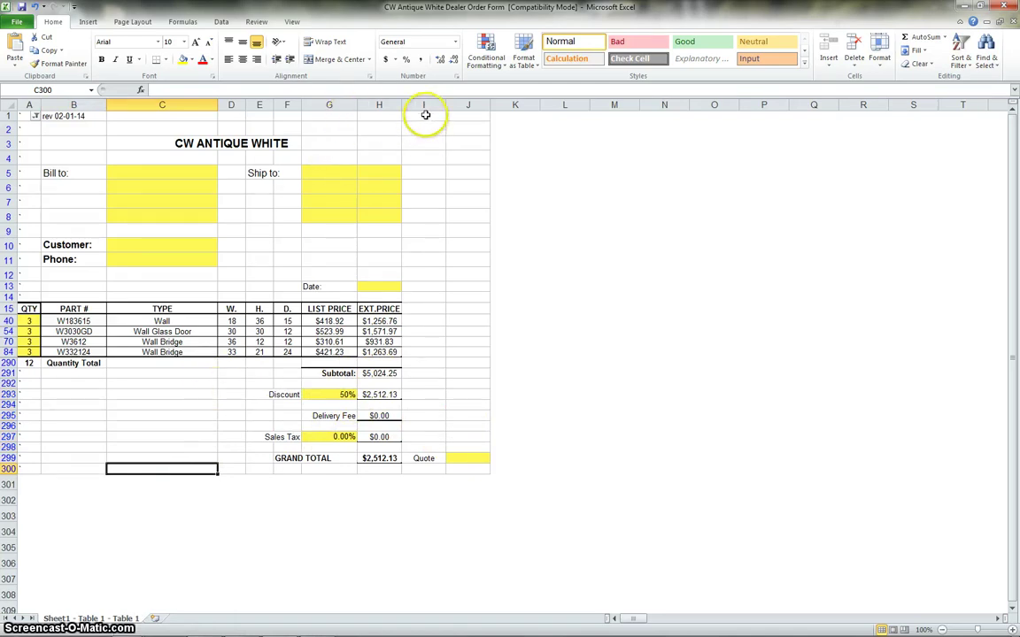
# Delete columns I and J, which hold the Quote label and its yellow cell.
pyautogui.click(426, 105)
pyautogui.rightClick(427, 106)
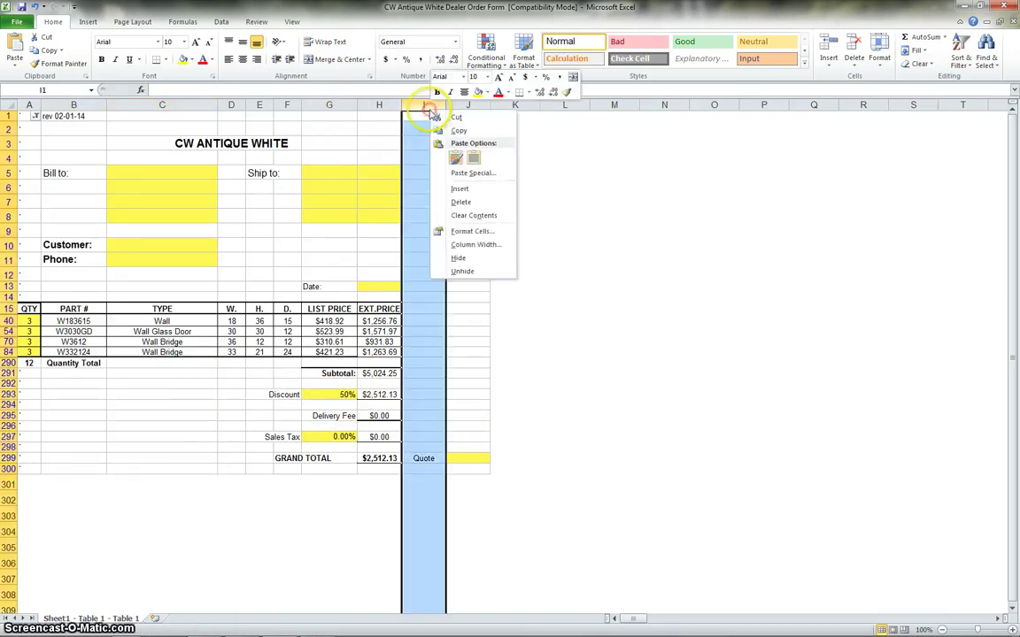
pyautogui.click(462, 202)
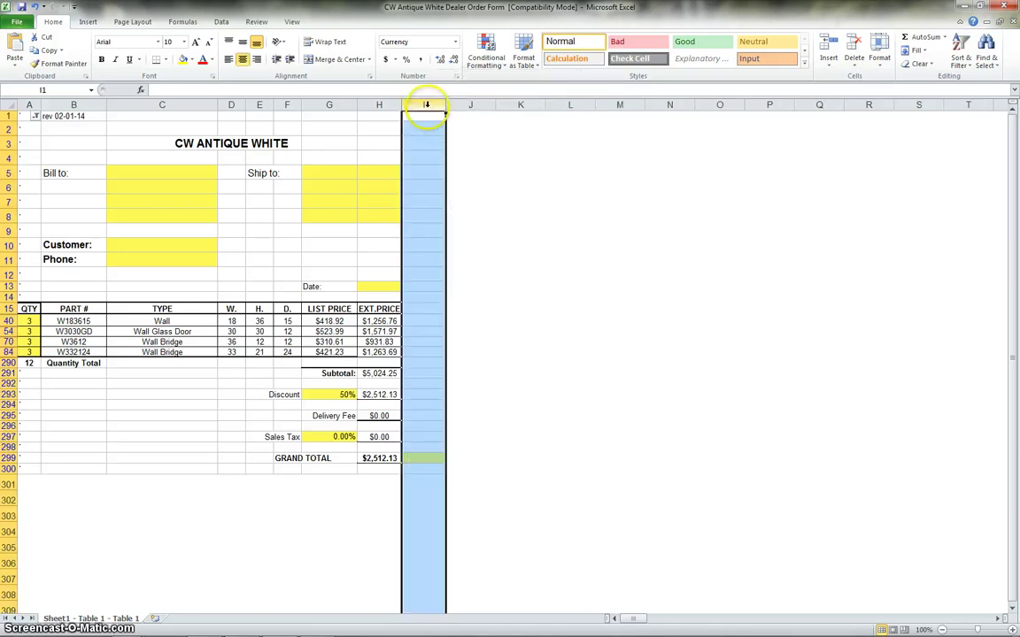
pyautogui.rightClick(427, 106)
pyautogui.click(453, 201)
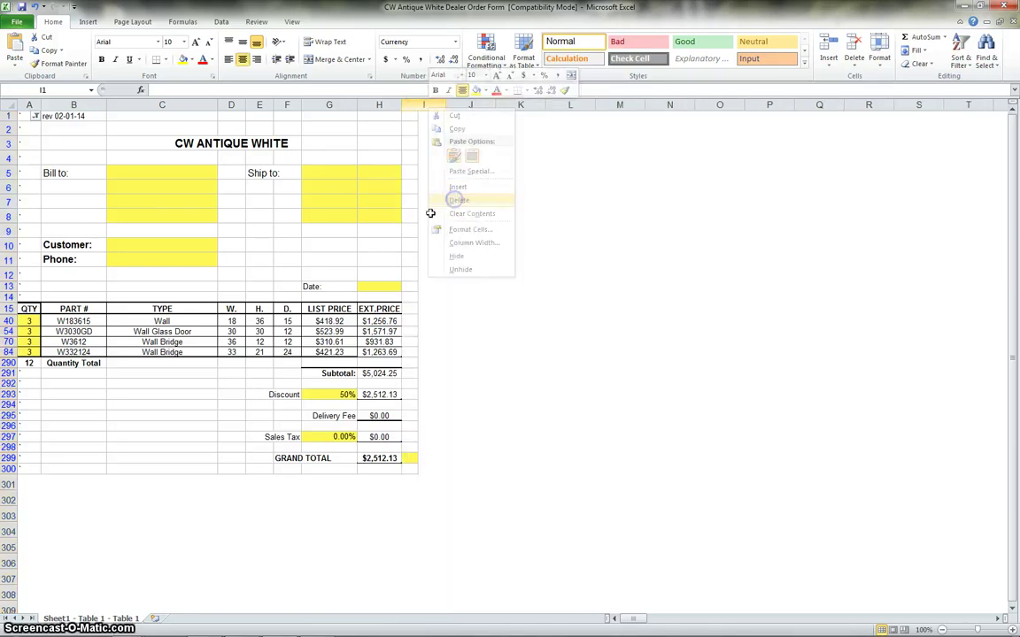
pyautogui.click(205, 414)
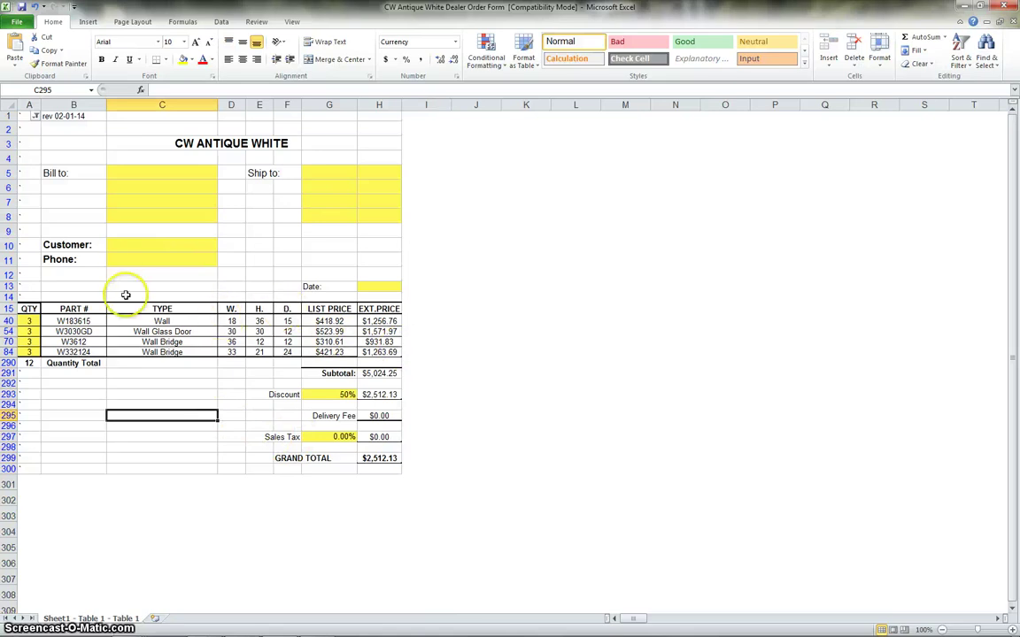
# Enter a backtick (`) placeholder in each column A cell from A301 to A309 below the totals.
pyautogui.scroll(-4, 89, 416)
pyautogui.scroll(4, 88, 394)
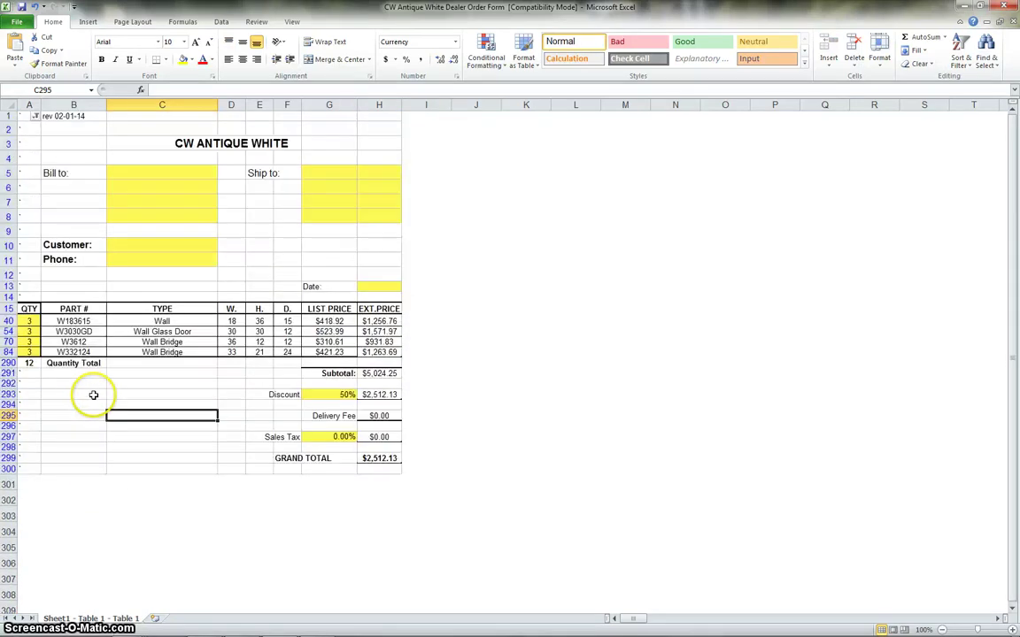
pyautogui.scroll(-3, 98, 407)
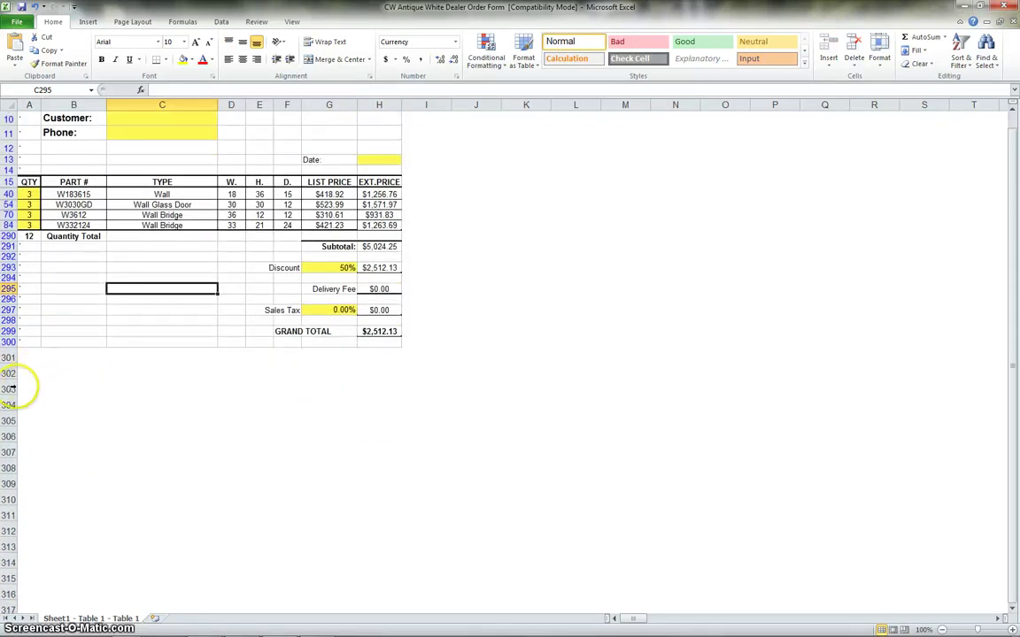
pyautogui.click(30, 354)
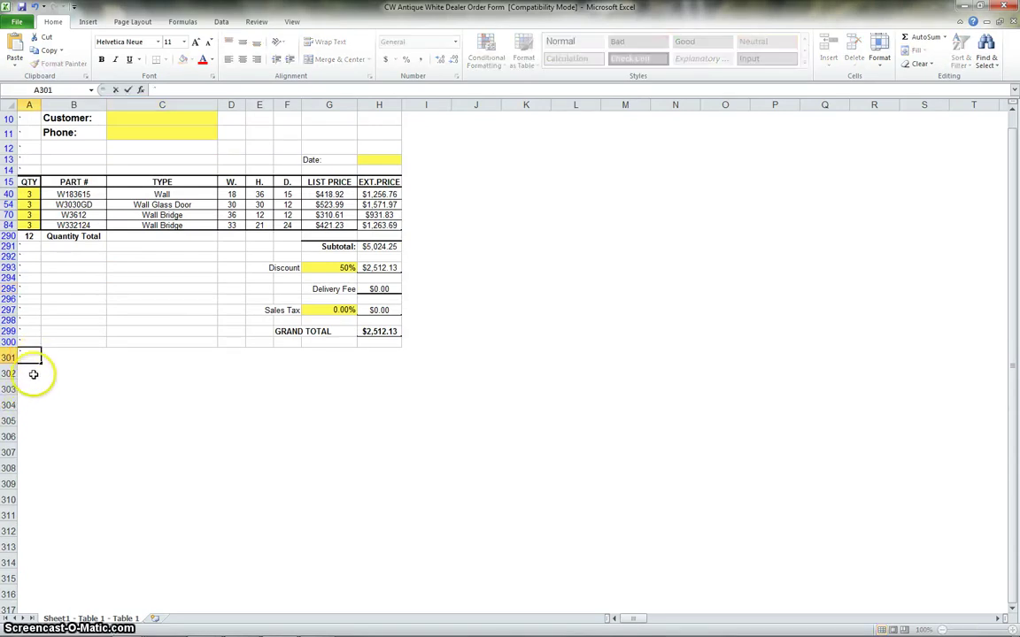
pyautogui.click(33, 371)
pyautogui.write("'")
pyautogui.click(28, 405)
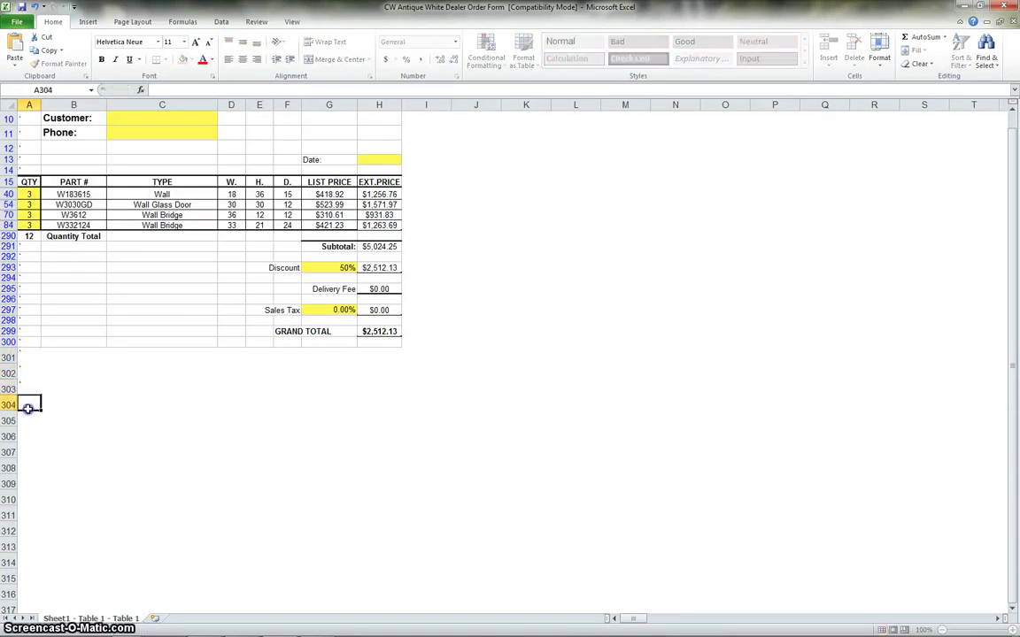
pyautogui.write("''")
pyautogui.click(26, 434)
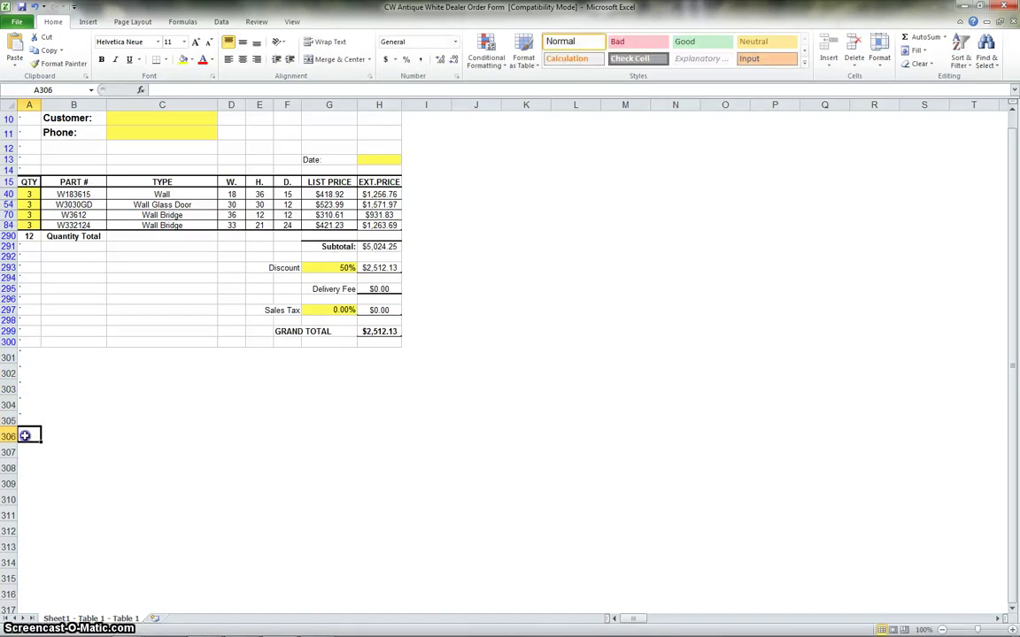
pyautogui.write("'")
pyautogui.click(28, 452)
pyautogui.write("'")
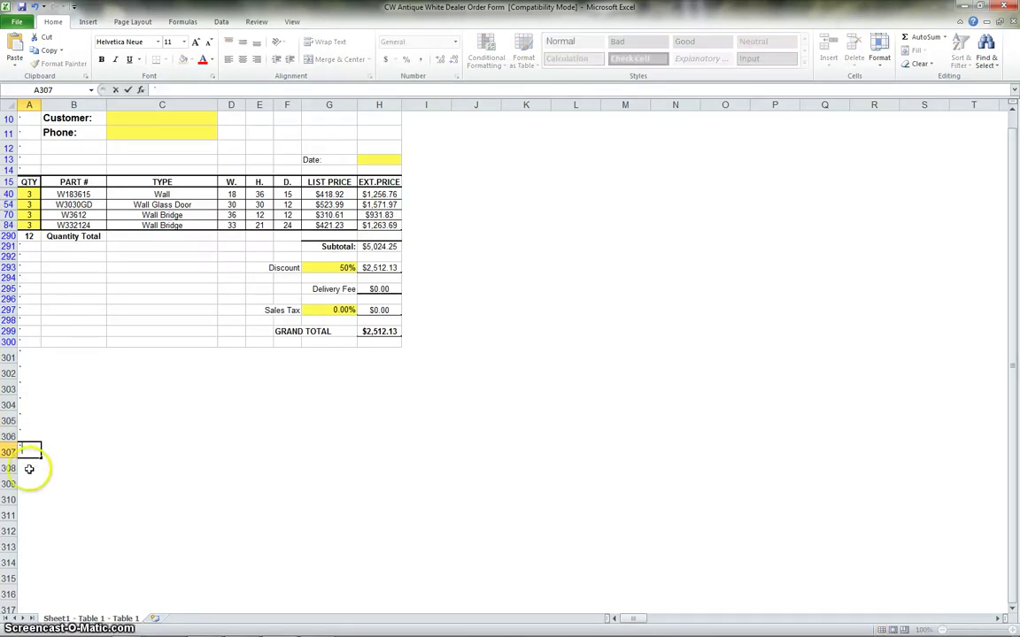
pyautogui.click(29, 467)
pyautogui.write("'")
pyautogui.click(32, 486)
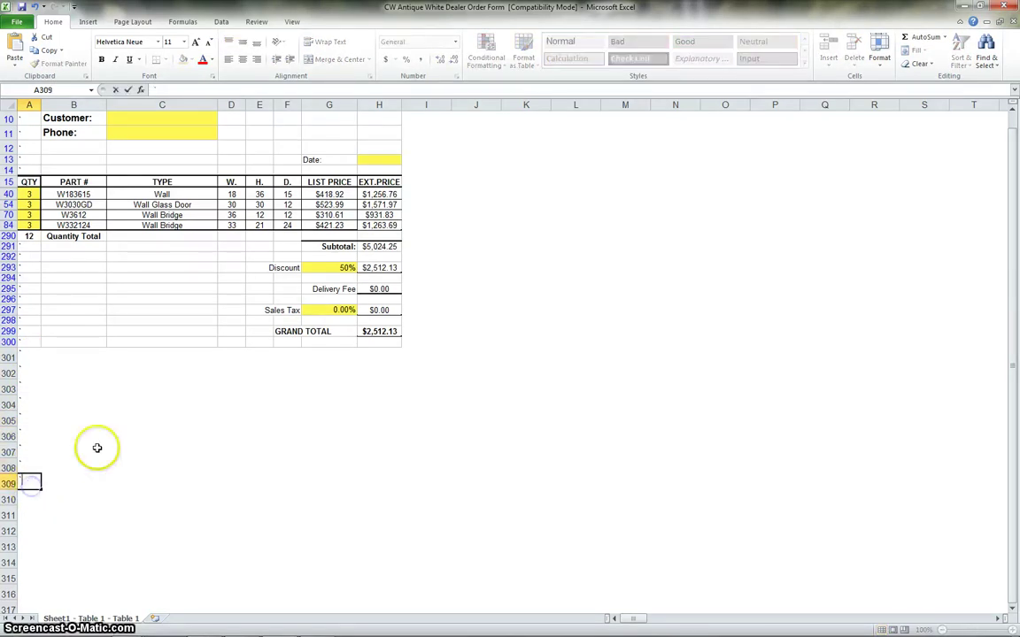
# Include blanks in the column A filter to show all rows of the form again.
pyautogui.scroll(-1, 101, 432)
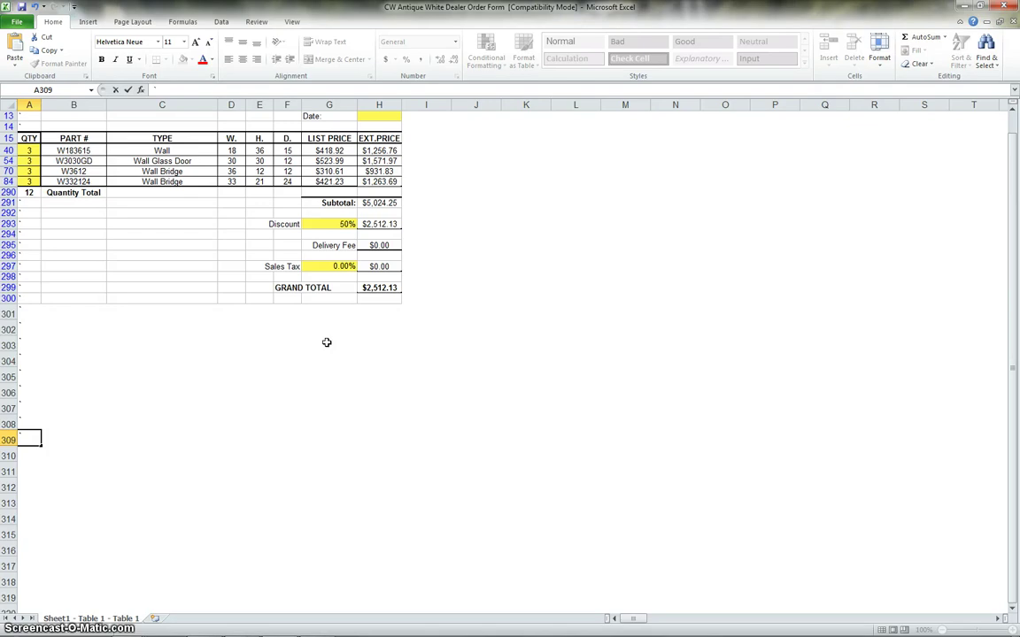
pyautogui.scroll(4, 227, 411)
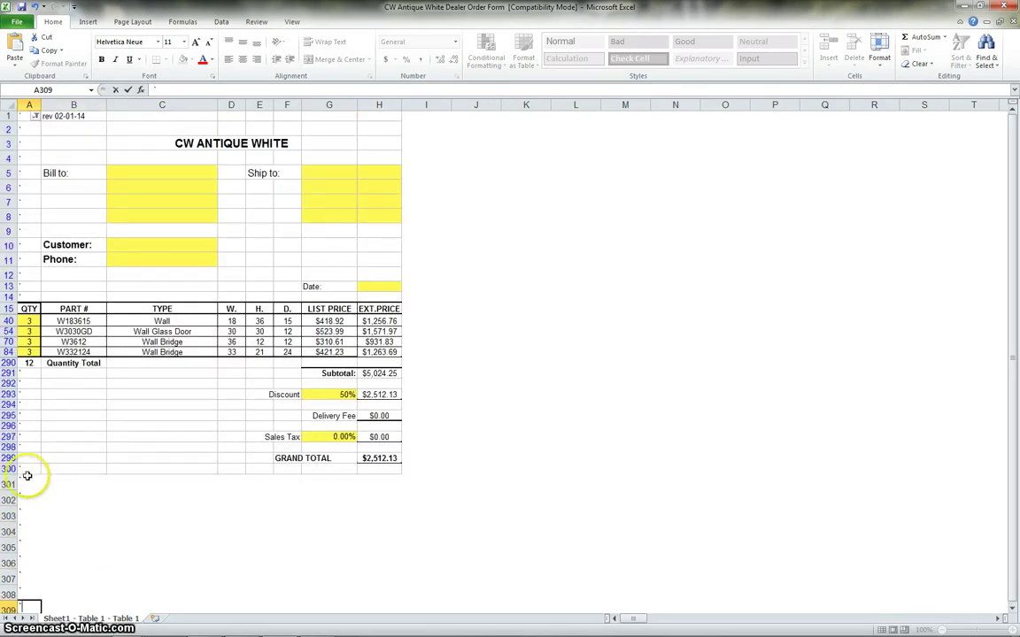
pyautogui.click(36, 118)
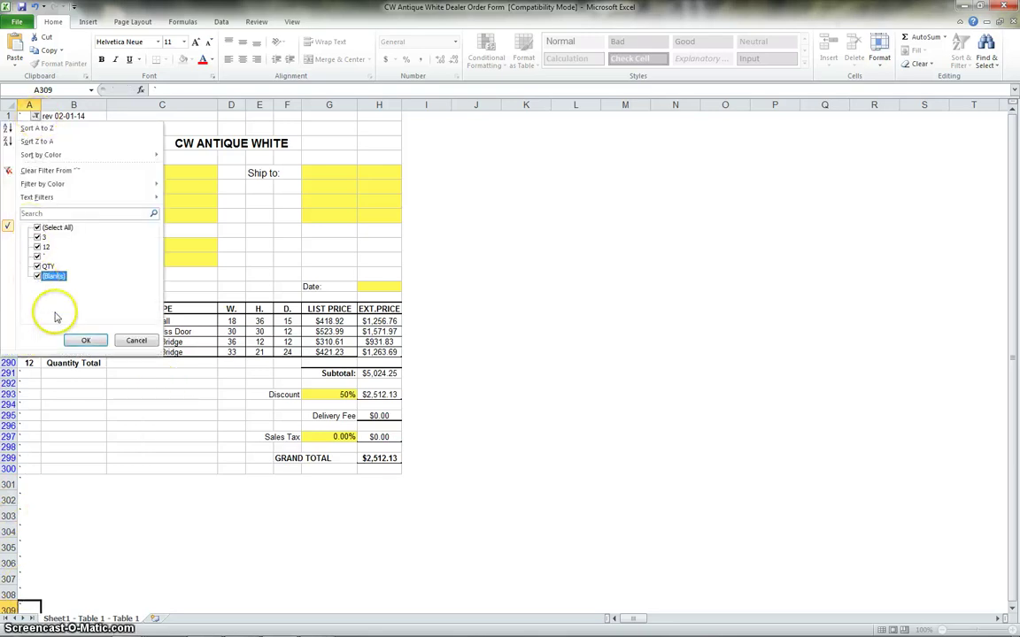
pyautogui.click(82, 341)
pyautogui.scroll(-1, 115, 230)
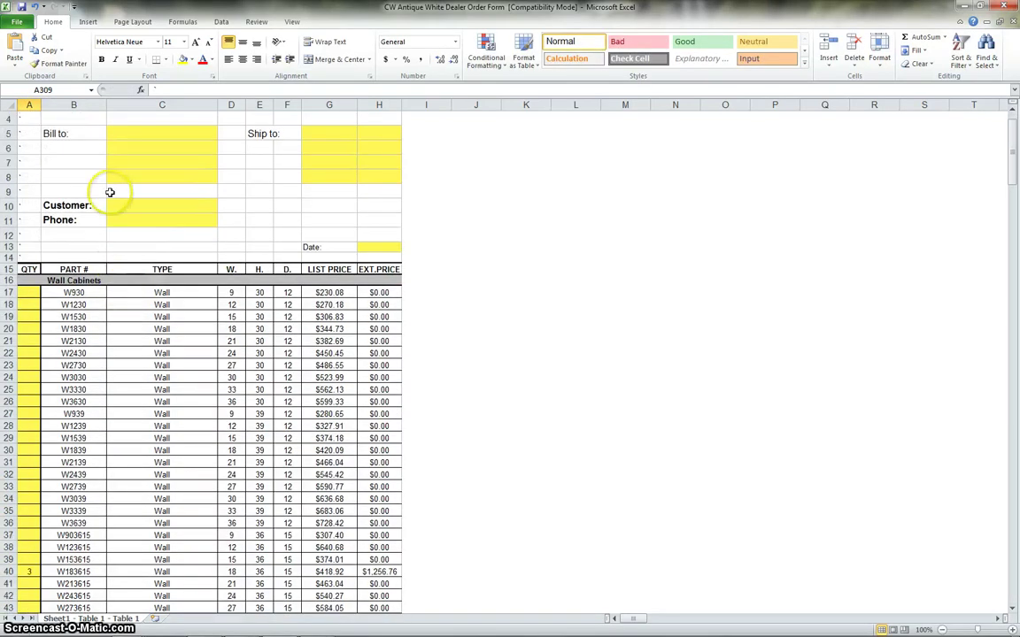
pyautogui.scroll(1, 45, 124)
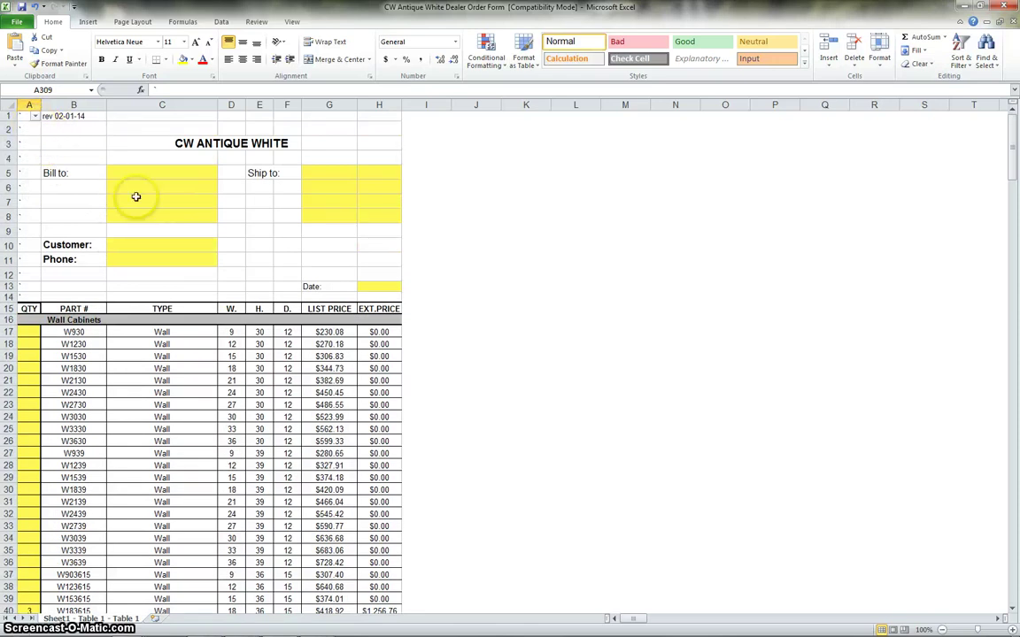
# Exclude blanks from the column A filter again, keeping the ordered parts and the placeholder rows.
pyautogui.click(34, 117)
pyautogui.click(37, 276)
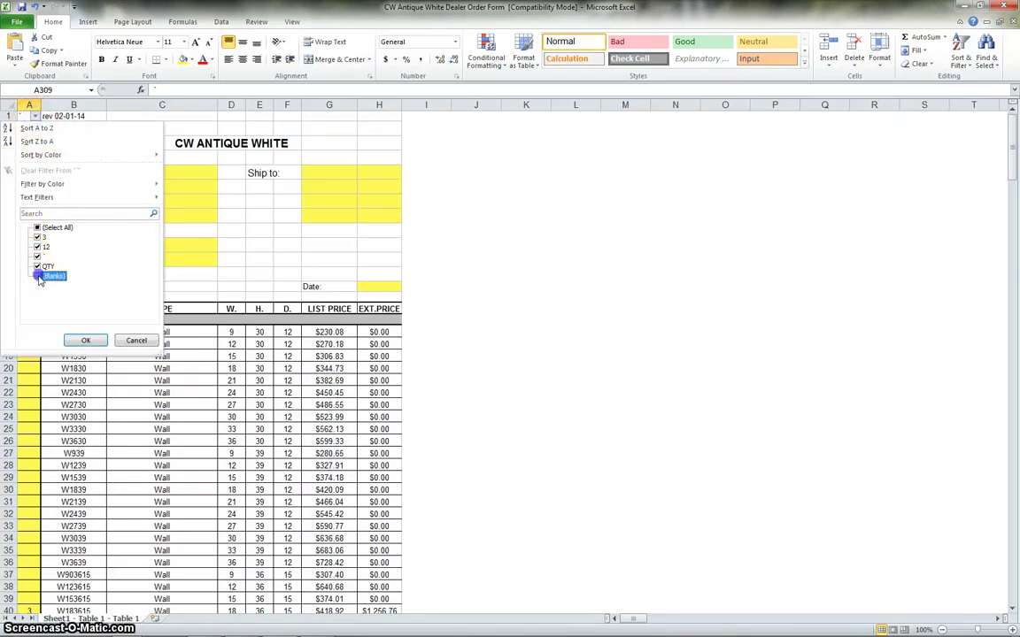
pyautogui.click(78, 340)
pyautogui.scroll(-3, 34, 301)
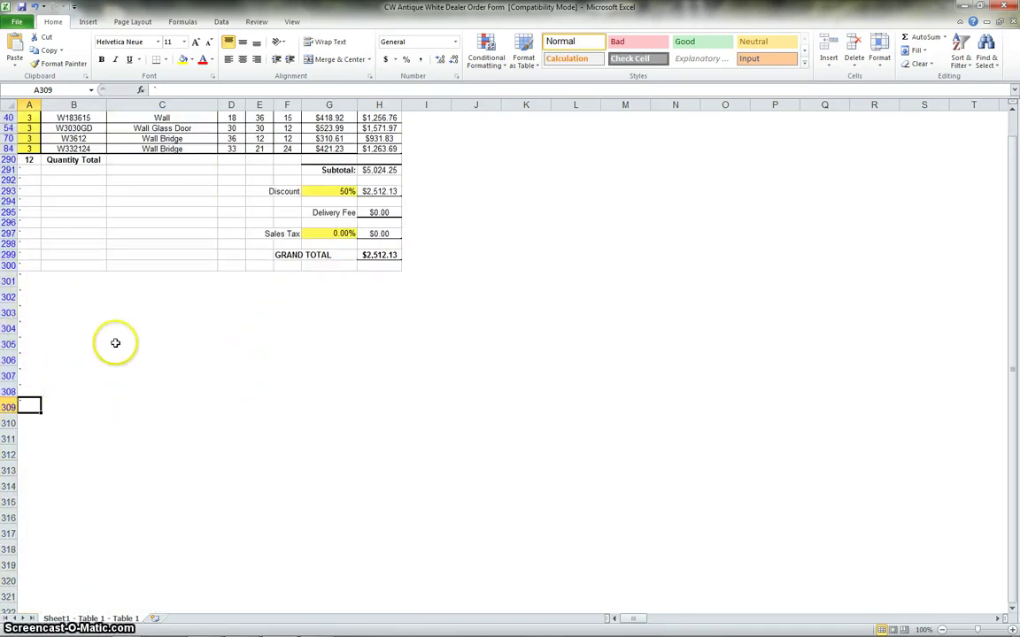
# Enter the note "We need to cover fronts with cardboard" in cell C304 below the grand total.
pyautogui.scroll(5, 95, 321)
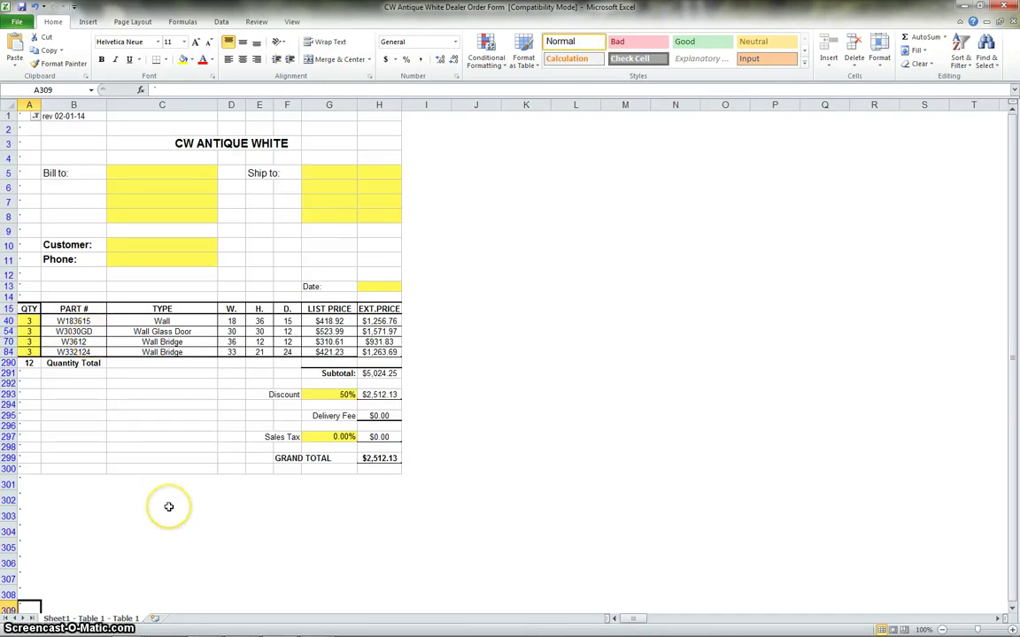
pyautogui.scroll(-4, 168, 507)
pyautogui.click(133, 356)
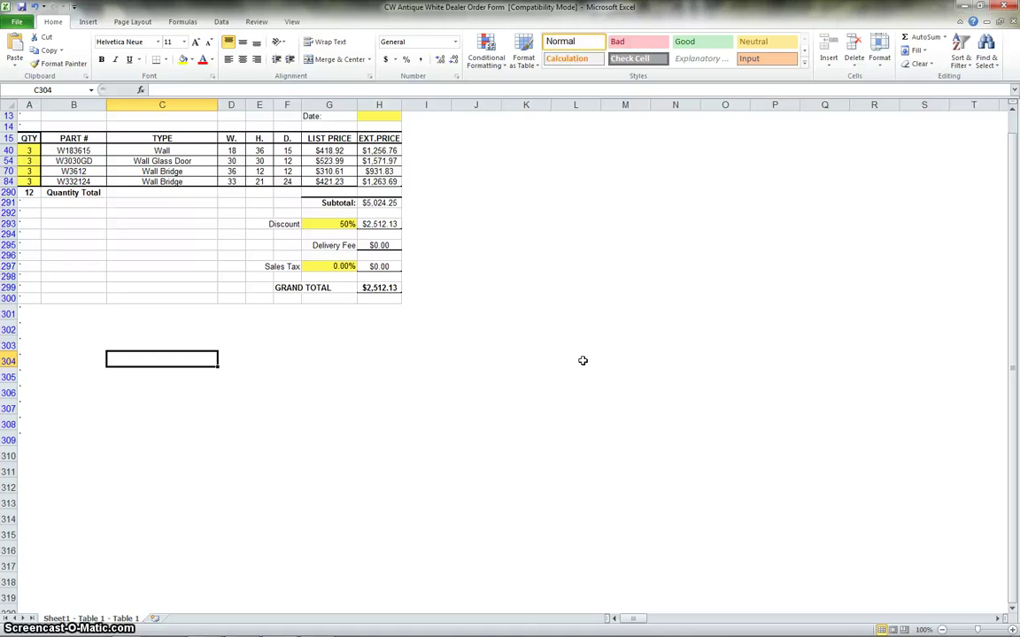
pyautogui.write('T')
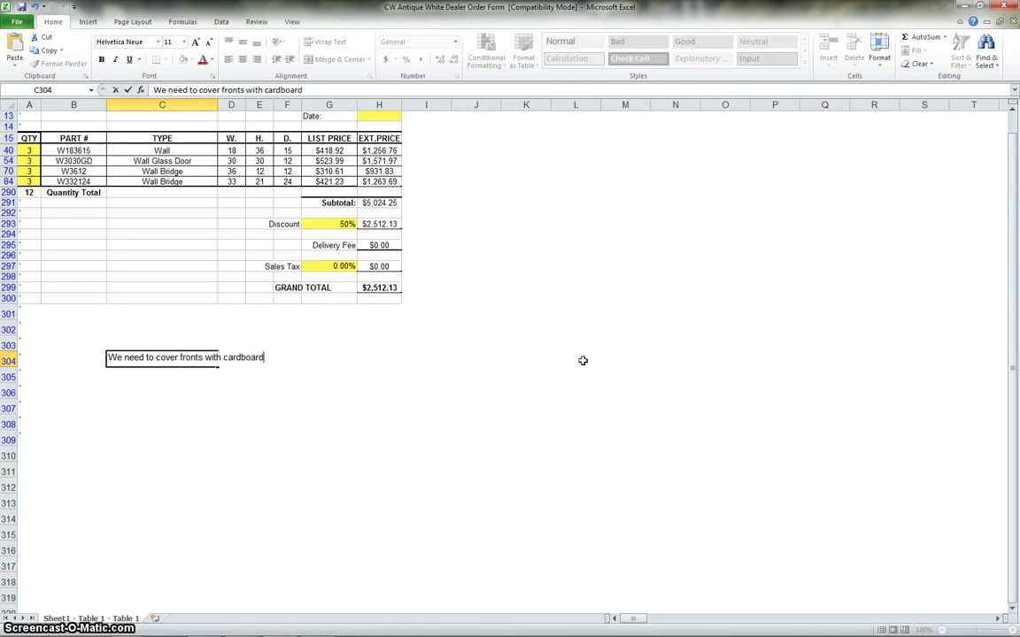
pyautogui.click(287, 408)
pyautogui.scroll(2, 72, 383)
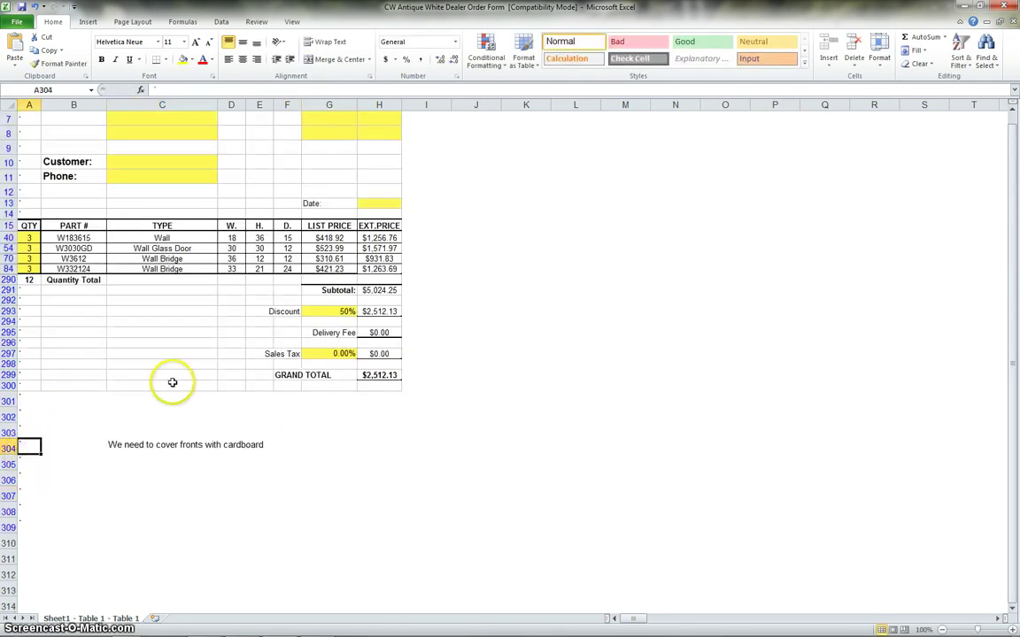
# Clear the backtick placeholder in A304 beside the note and include blanks in the column A filter.
pyautogui.click(123, 496)
pyautogui.scroll(2, 139, 355)
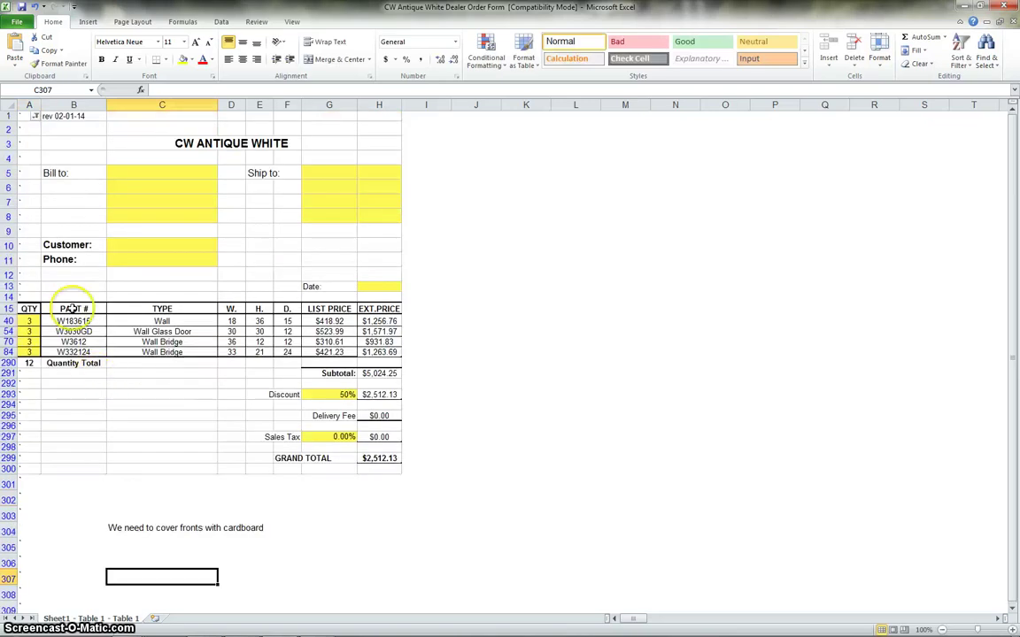
pyautogui.click(36, 116)
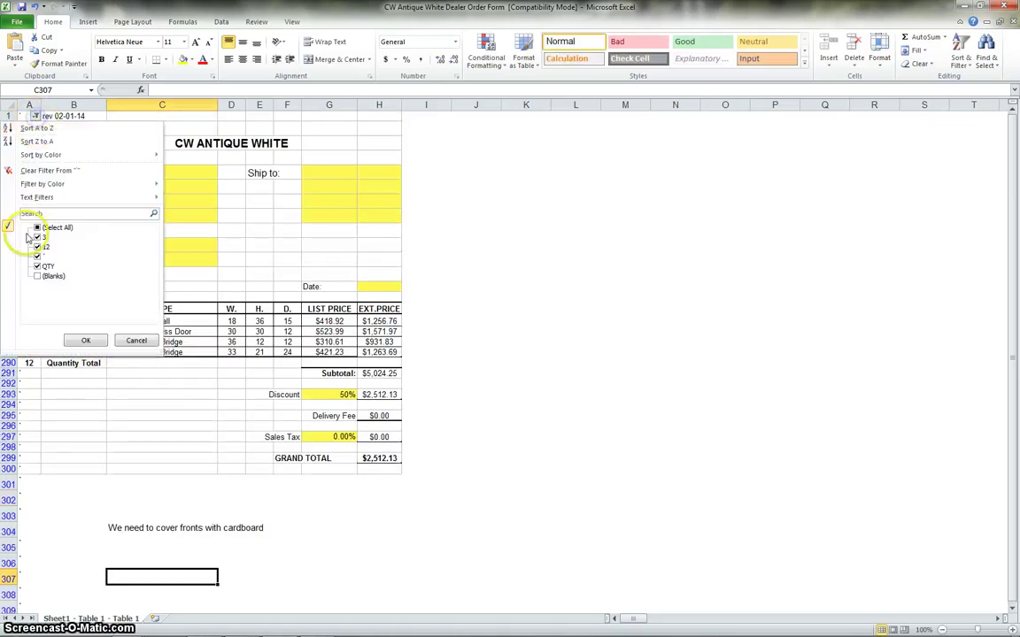
pyautogui.click(46, 276)
pyautogui.click(82, 341)
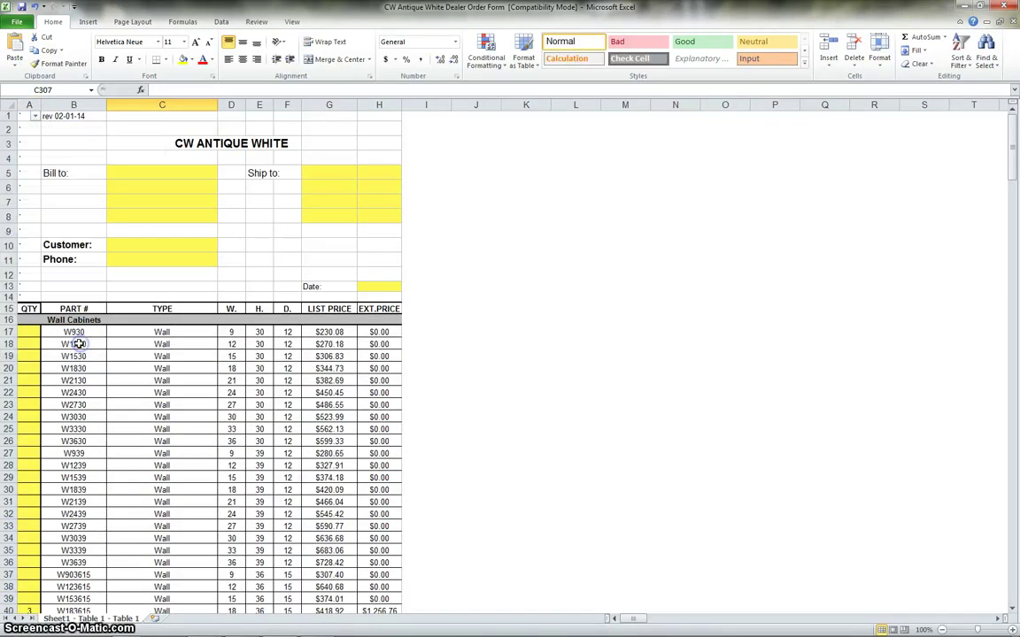
pyautogui.scroll(-7, 75, 292)
pyautogui.scroll(7, 89, 208)
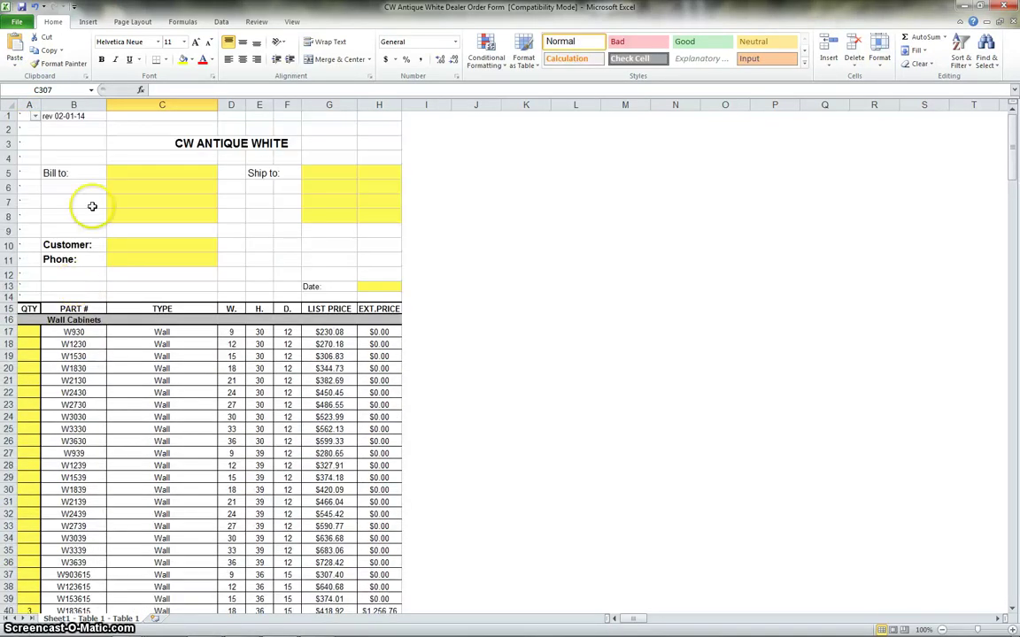
# Exclude blanks from the column A filter to test how the note row without a placeholder is handled.
pyautogui.click(35, 116)
pyautogui.click(38, 277)
pyautogui.click(38, 277)
pyautogui.click(82, 341)
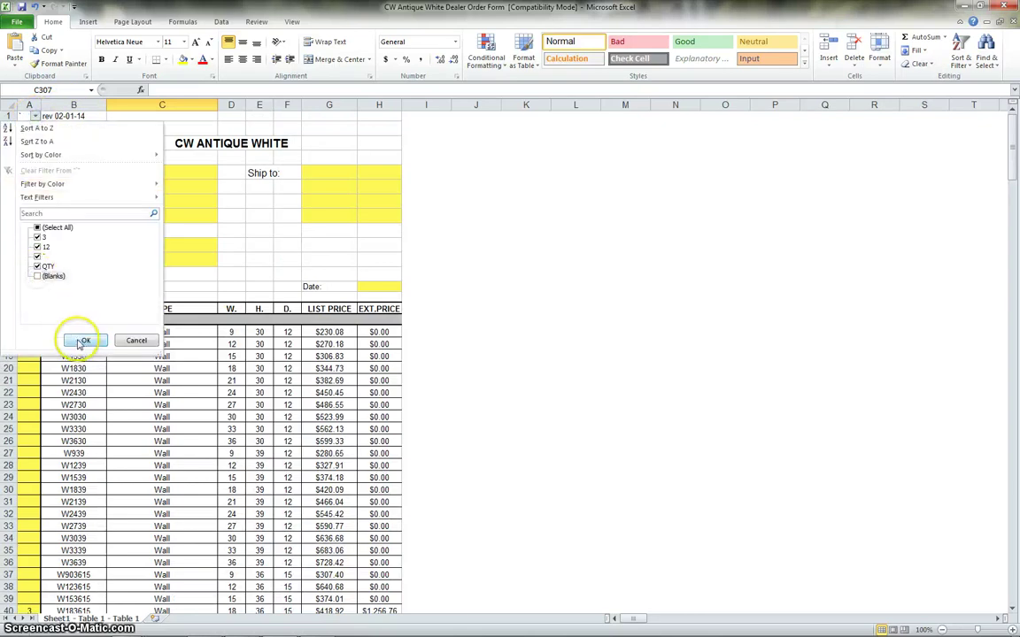
pyautogui.scroll(-4, 282, 415)
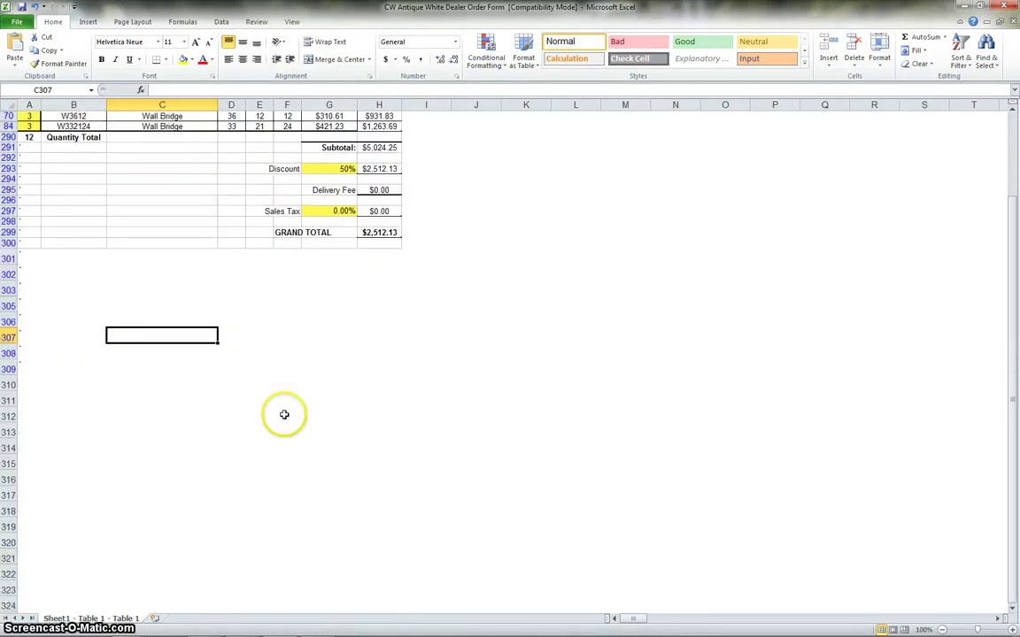
pyautogui.scroll(6, 113, 342)
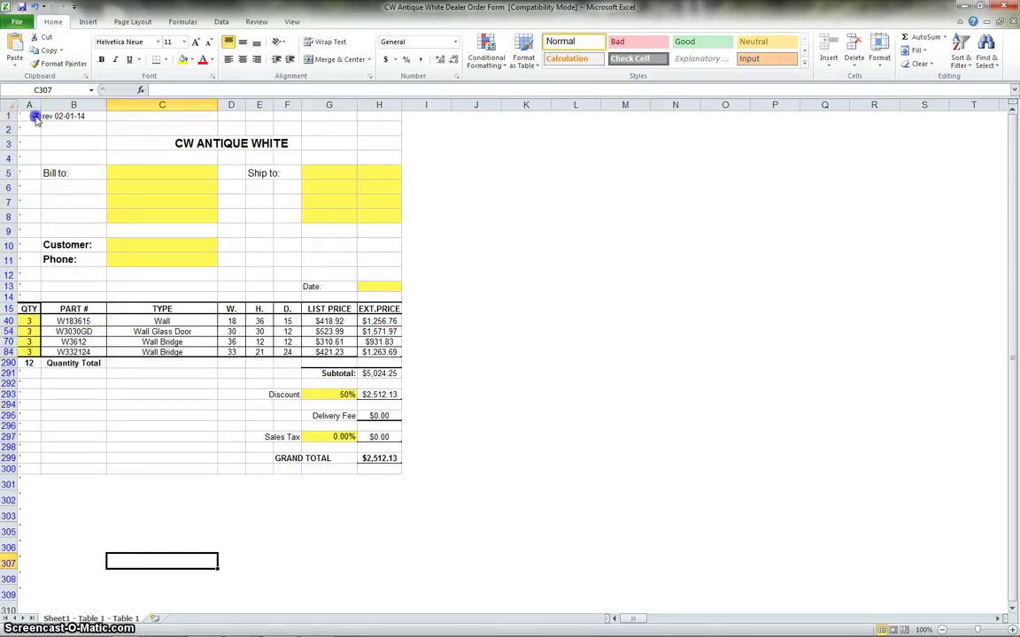
# Include blanks in the column A filter again and enter a backtick (`) placeholder in A304 beside the cardboard note.
pyautogui.click(34, 116)
pyautogui.click(36, 270)
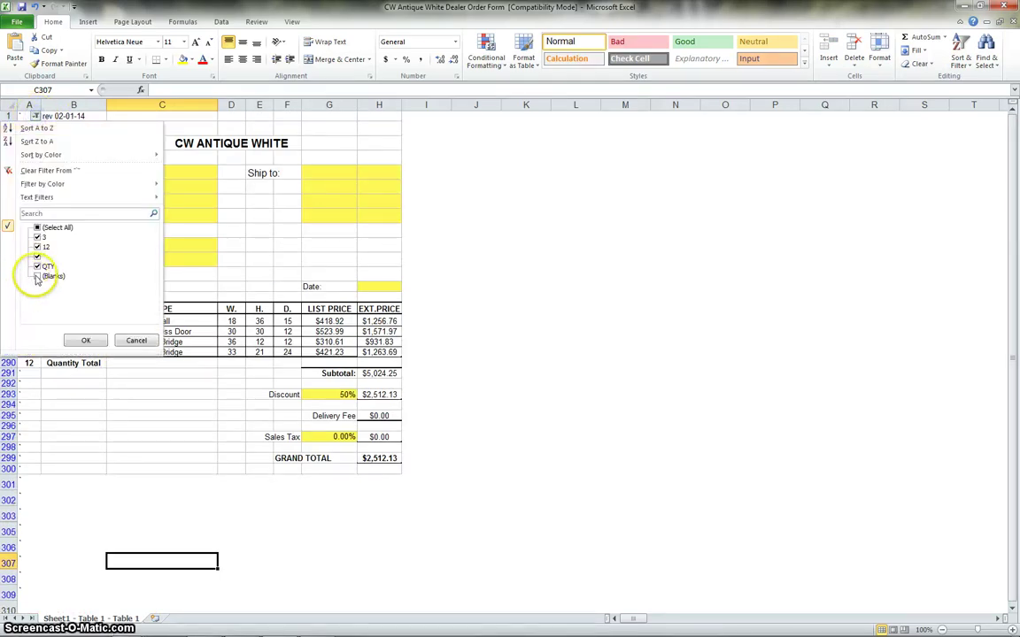
pyautogui.click(81, 342)
pyautogui.scroll(-20, 84, 318)
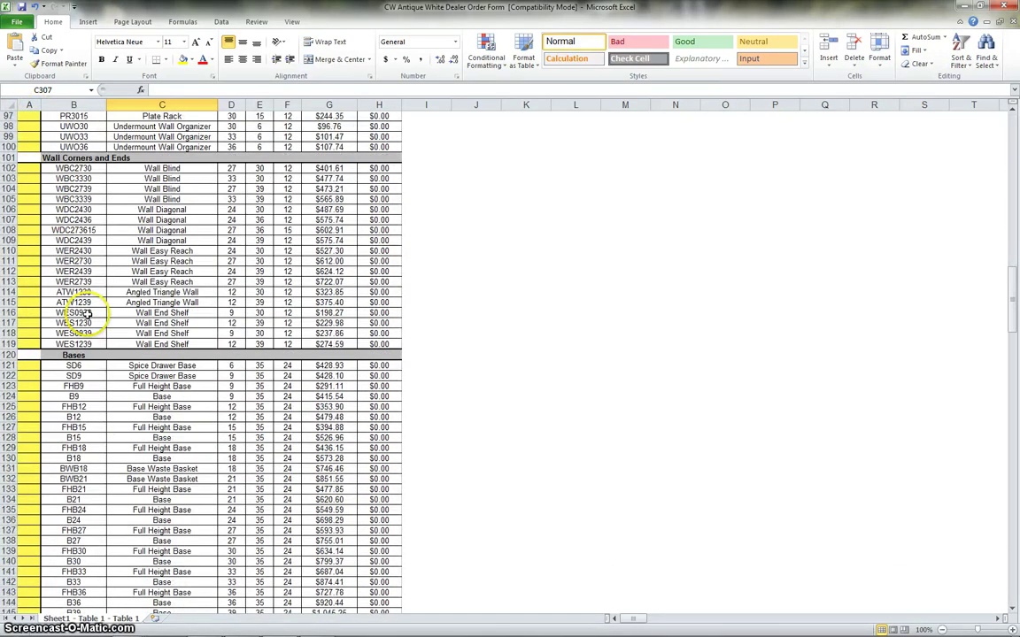
pyautogui.scroll(-20, 84, 314)
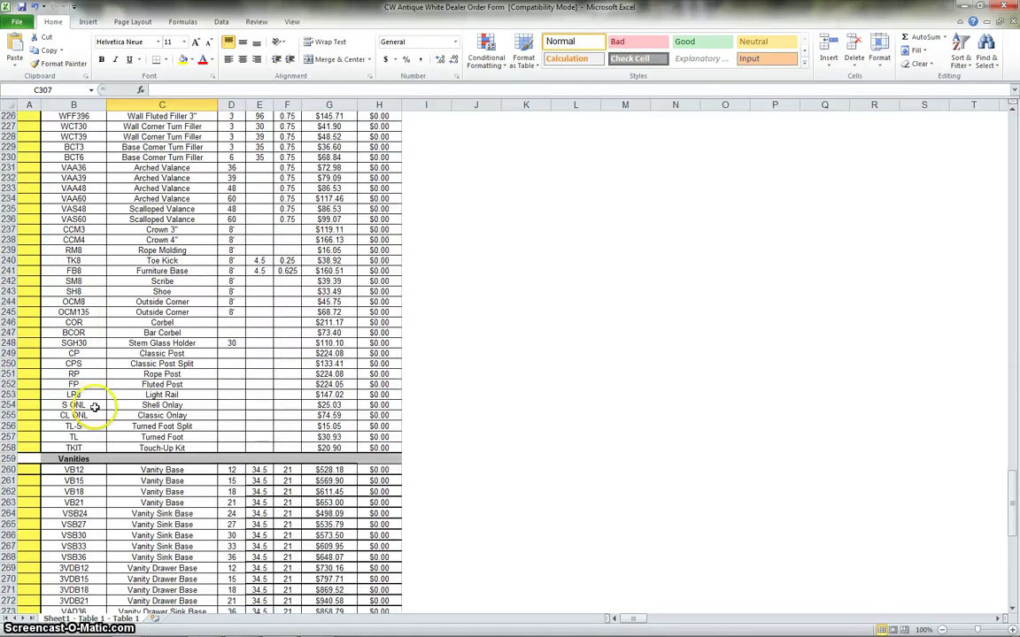
pyautogui.scroll(-19, 95, 406)
pyautogui.click(29, 361)
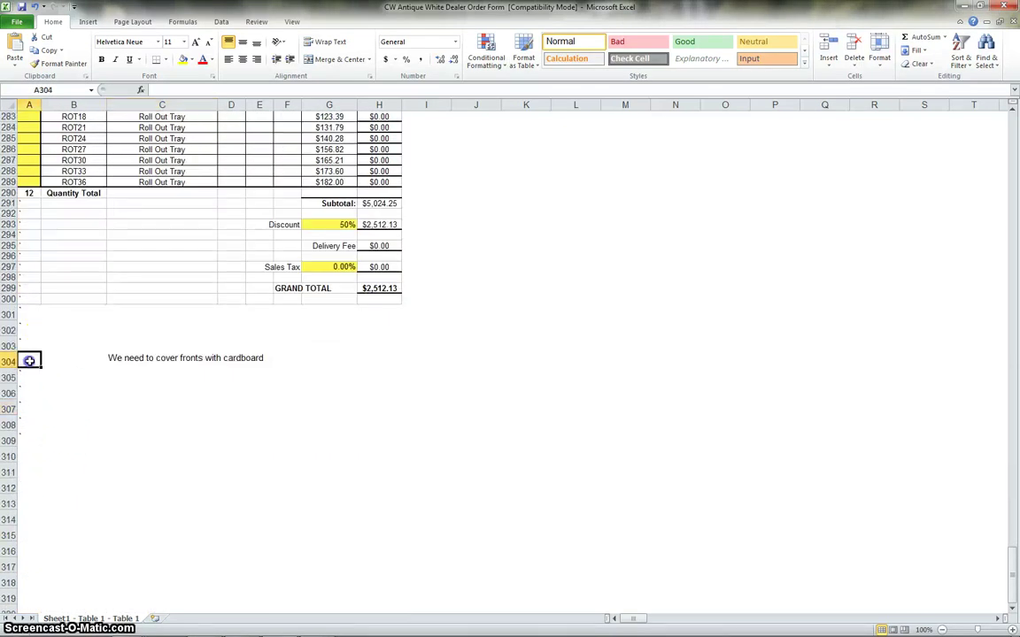
pyautogui.write('`')
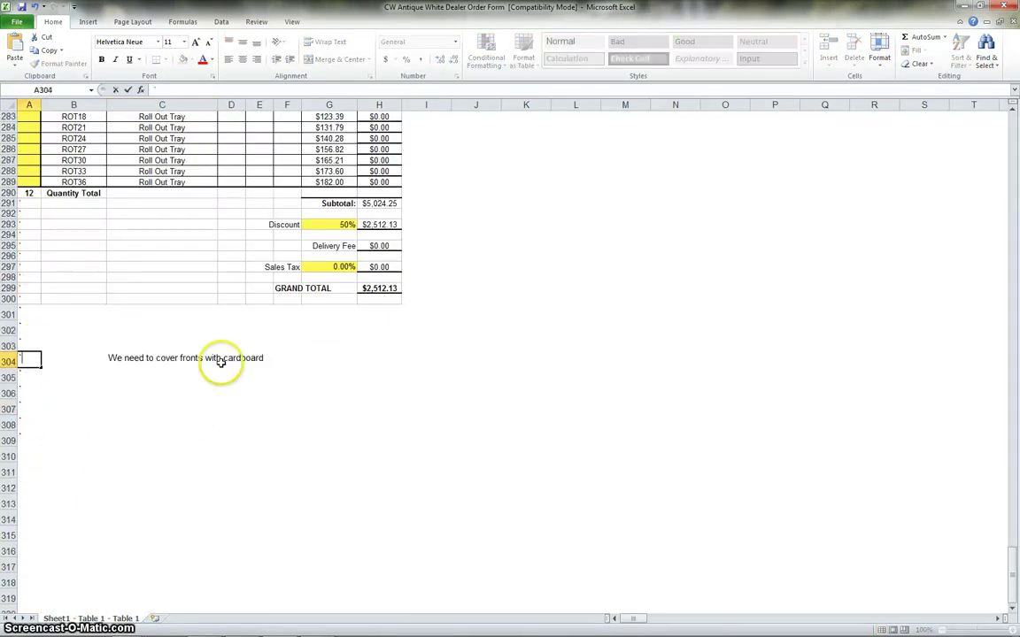
# Exclude blanks from the column A filter, keeping the ordered parts, the totals and the note row with its placeholder.
pyautogui.scroll(7, 255, 348)
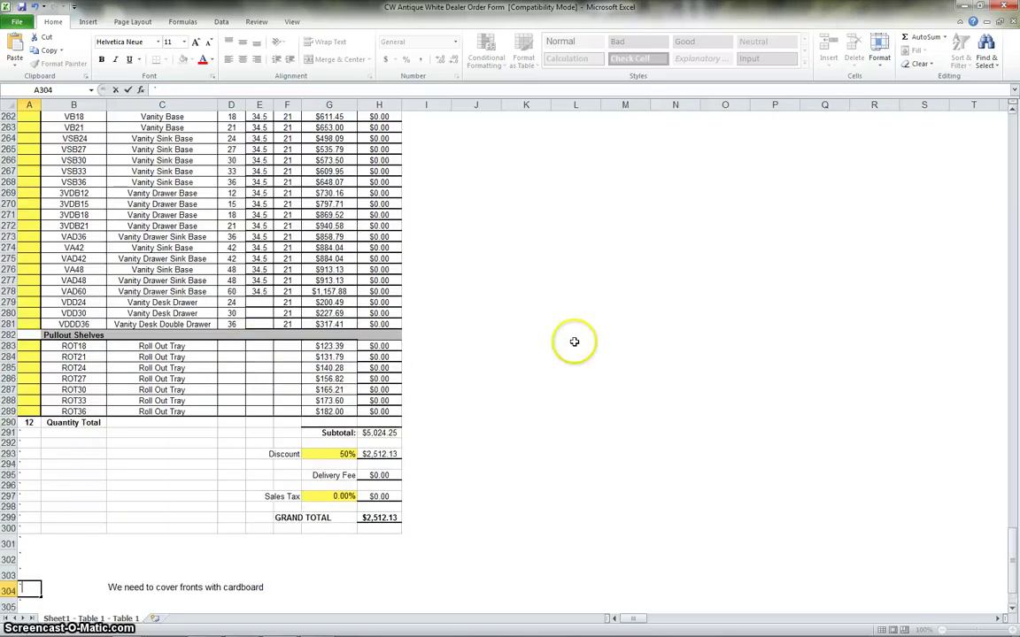
pyautogui.moveTo(1013, 542); pyautogui.dragTo(1013, 115)
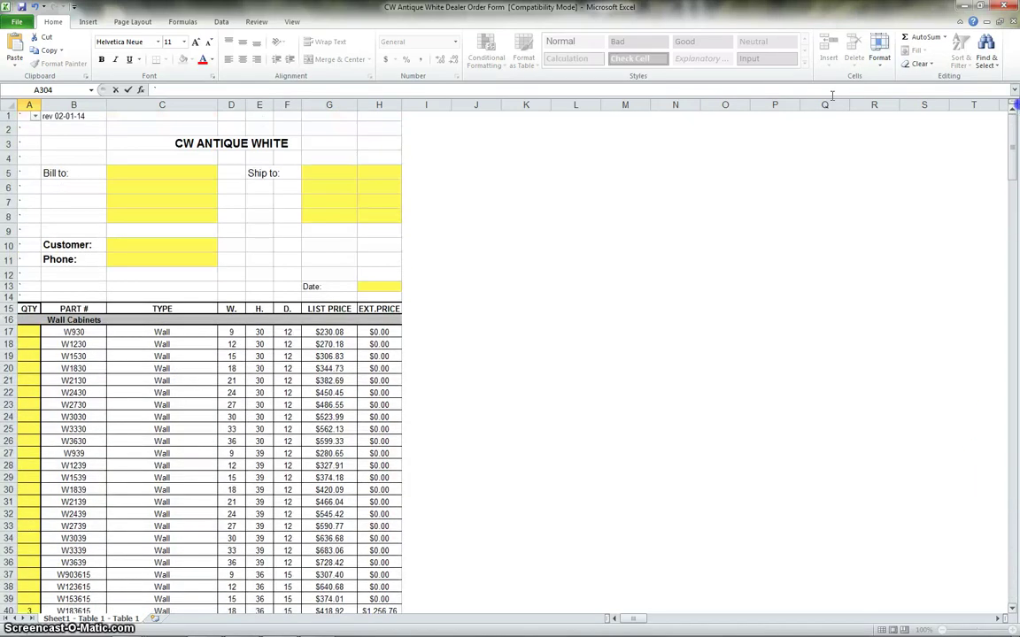
pyautogui.click(34, 116)
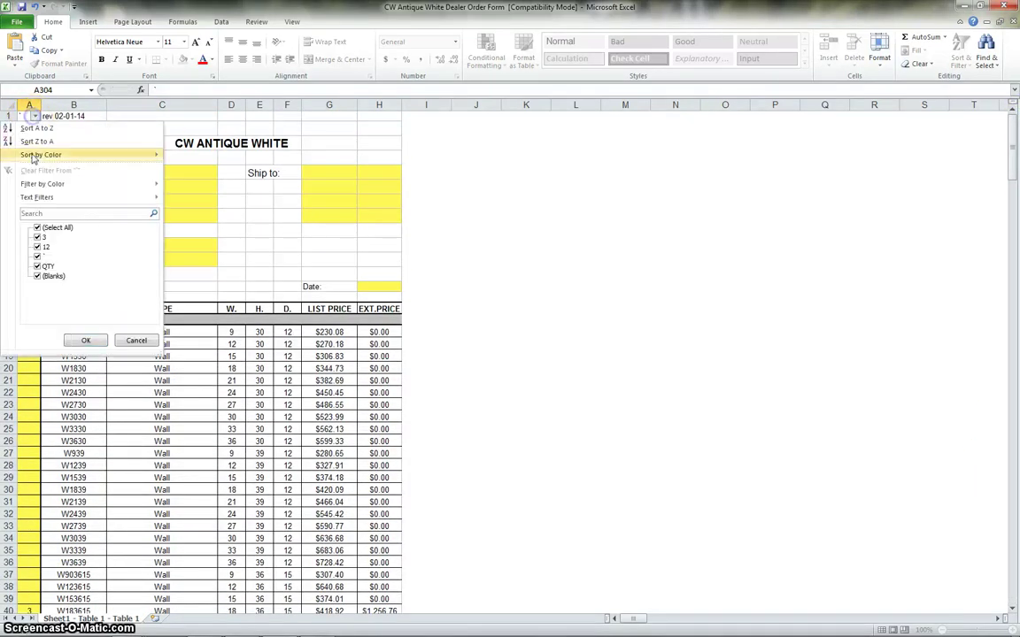
pyautogui.click(37, 275)
pyautogui.click(82, 340)
pyautogui.scroll(-3, 123, 307)
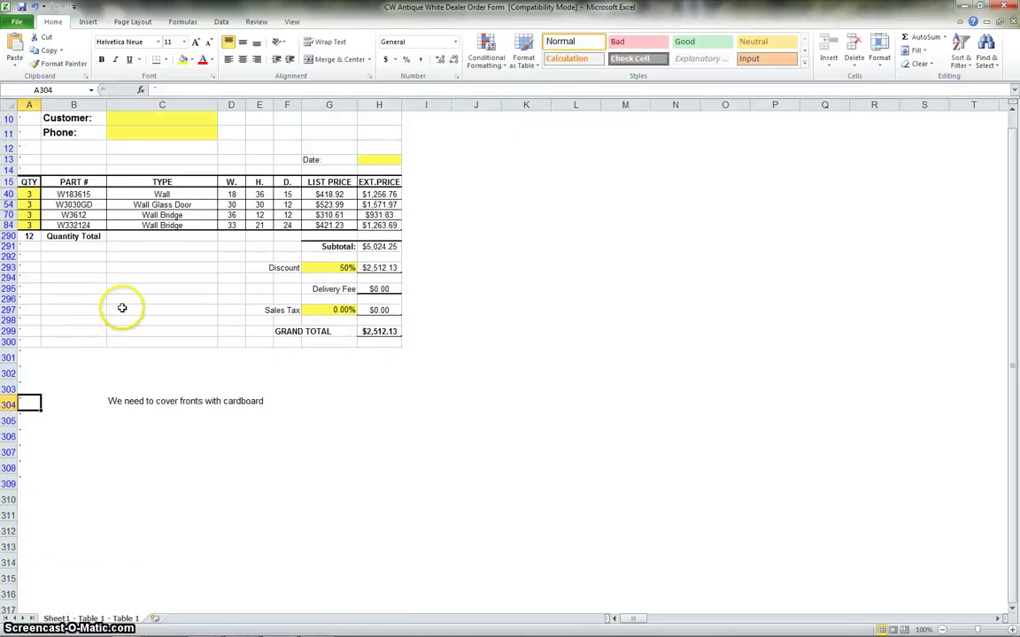